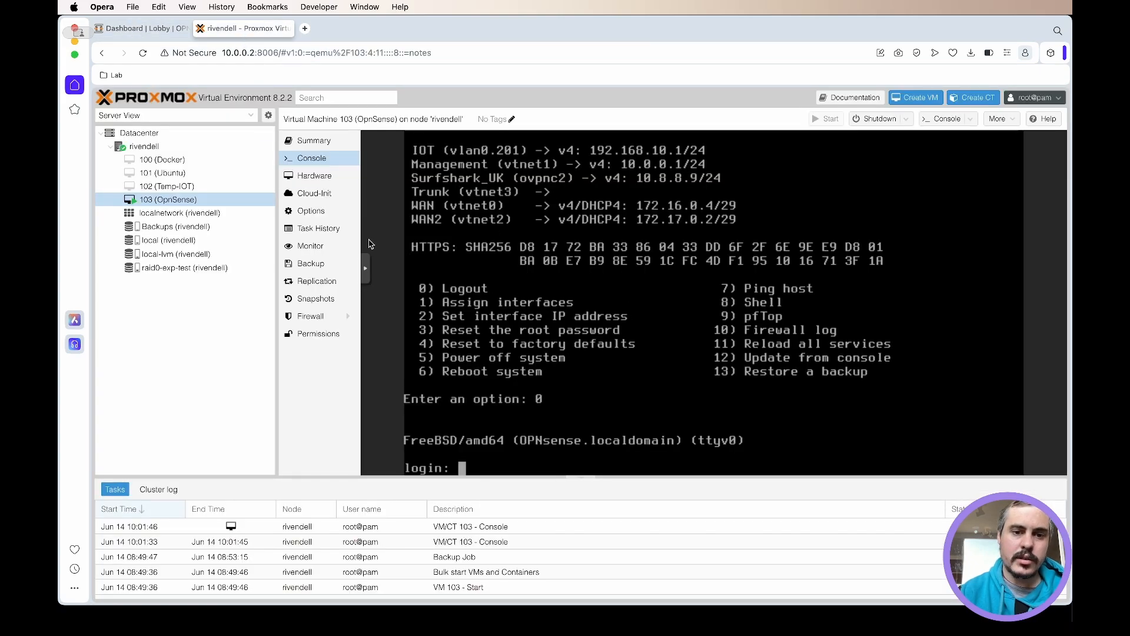
- Switch to the OPNsense web interface and start adding a new authentication server in the system access settings
{"action": "left_click", "coordinate": [158, 31]}
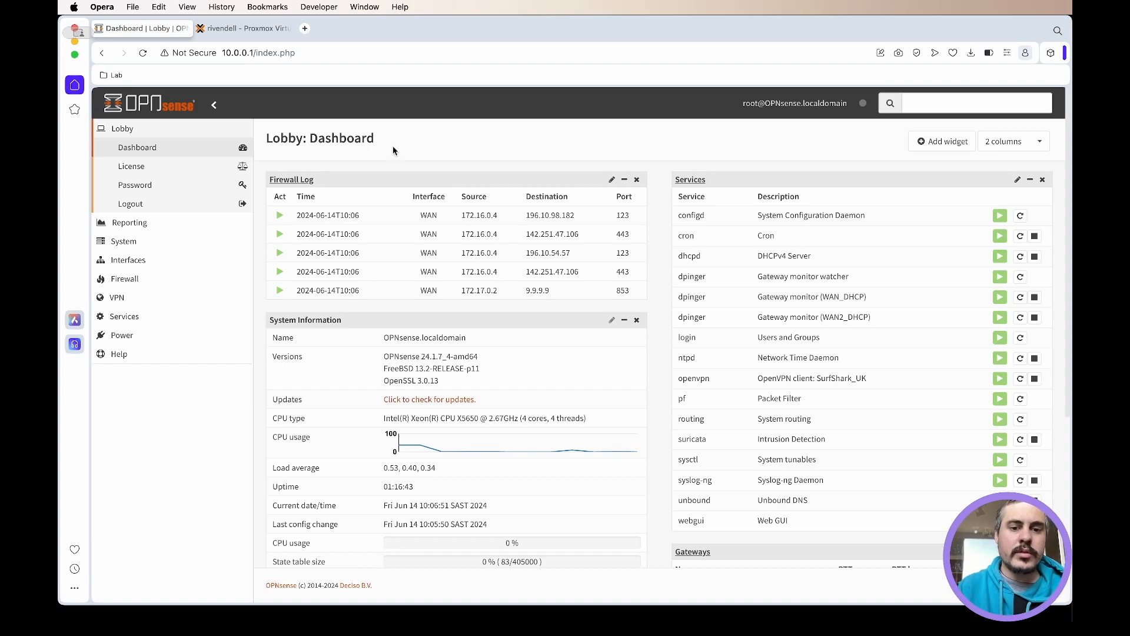
{"action": "left_click", "coordinate": [187, 241]}
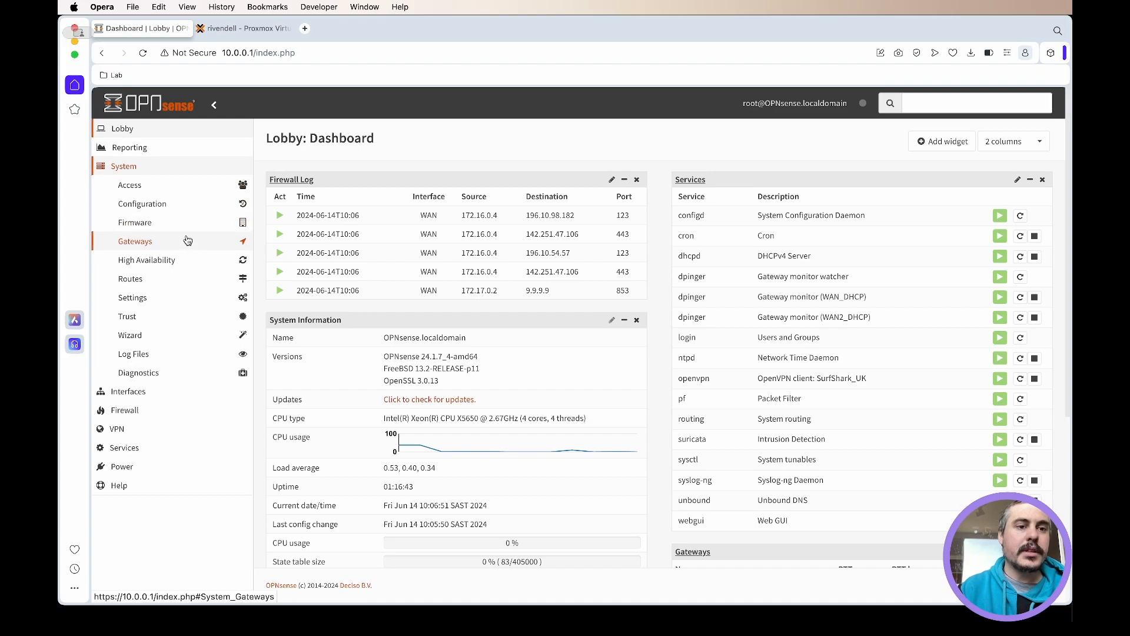
{"action": "left_click", "coordinate": [185, 185]}
{"action": "left_click", "coordinate": [163, 239]}
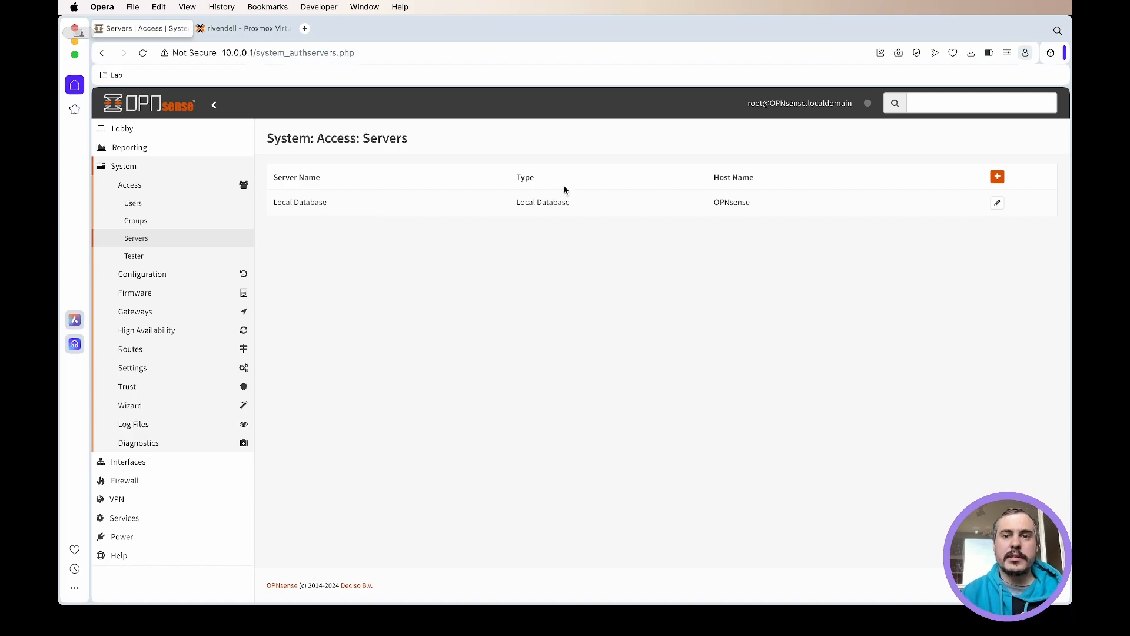
{"action": "left_click", "coordinate": [998, 178]}
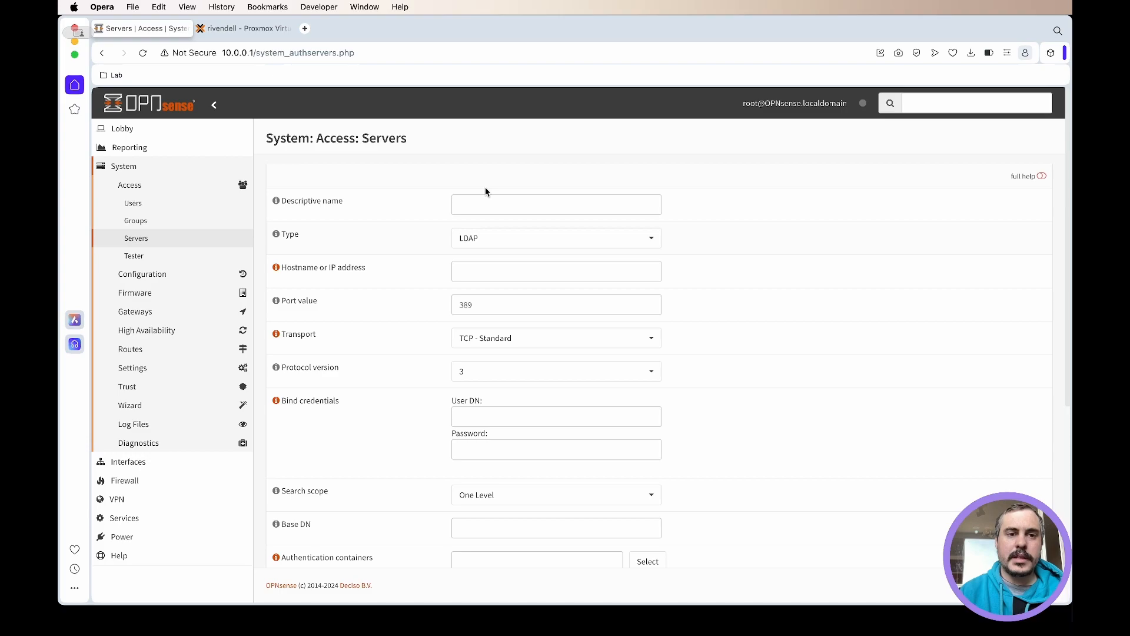
- Set the new server's type to Local + Timebased One Time Password and its descriptive name to 2FA
{"action": "left_click", "coordinate": [520, 237]}
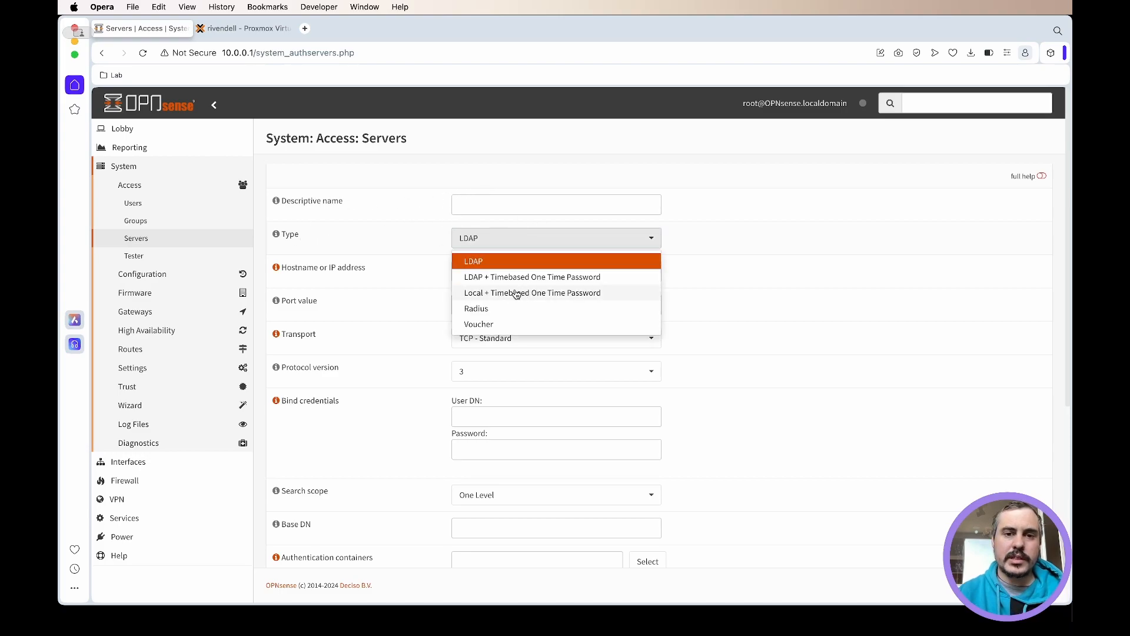
{"action": "left_click", "coordinate": [575, 294]}
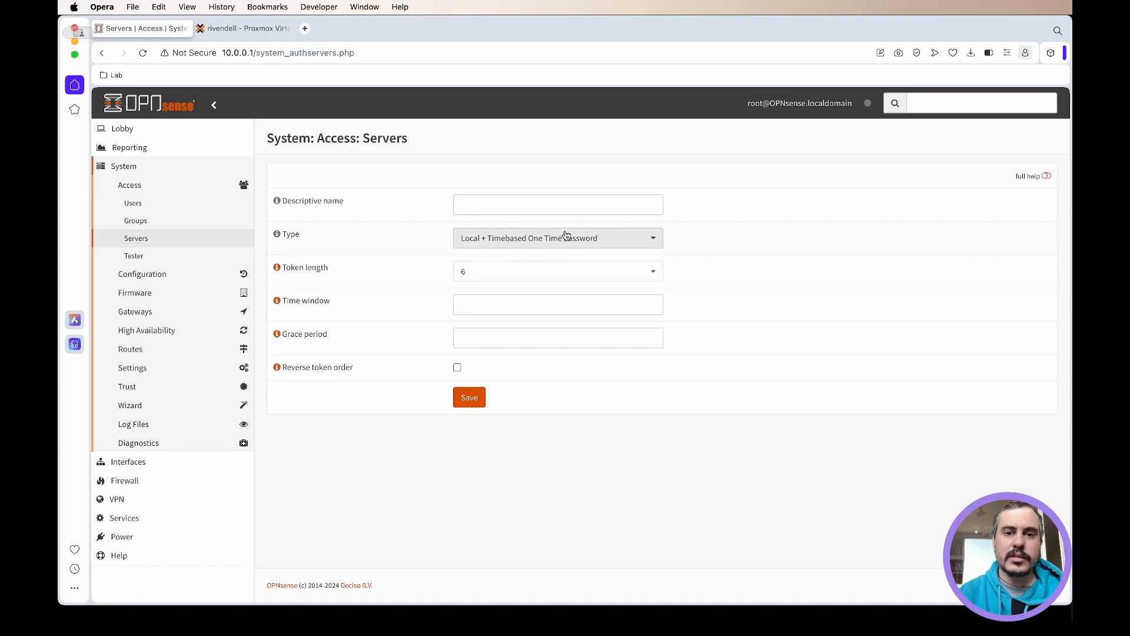
{"action": "left_click", "coordinate": [535, 210]}
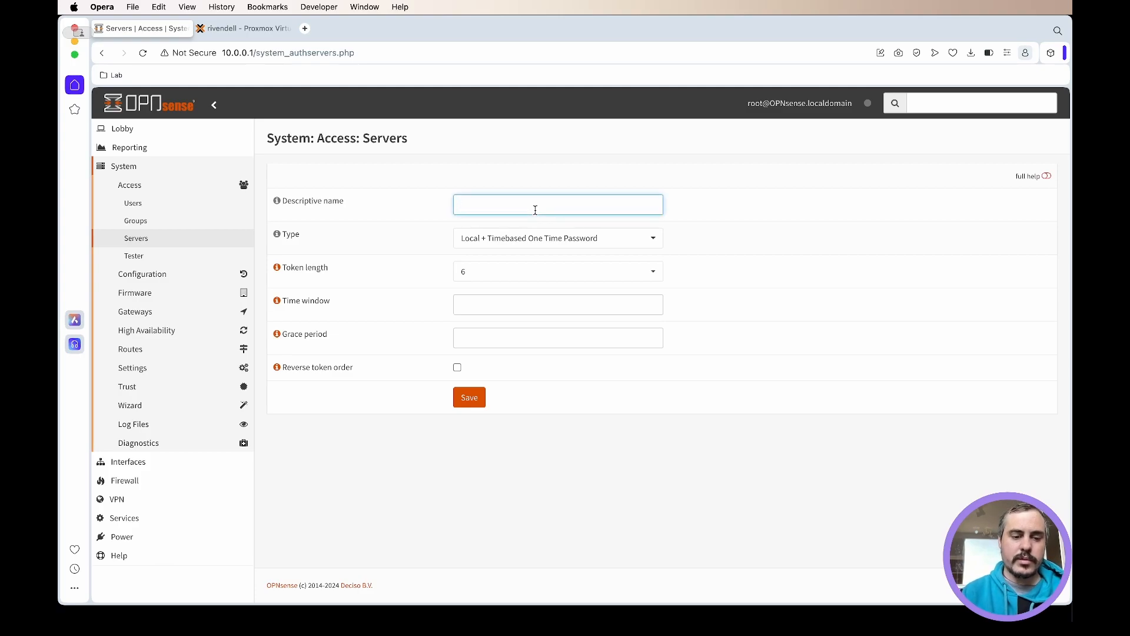
{"action": "type", "text": "2FA"}
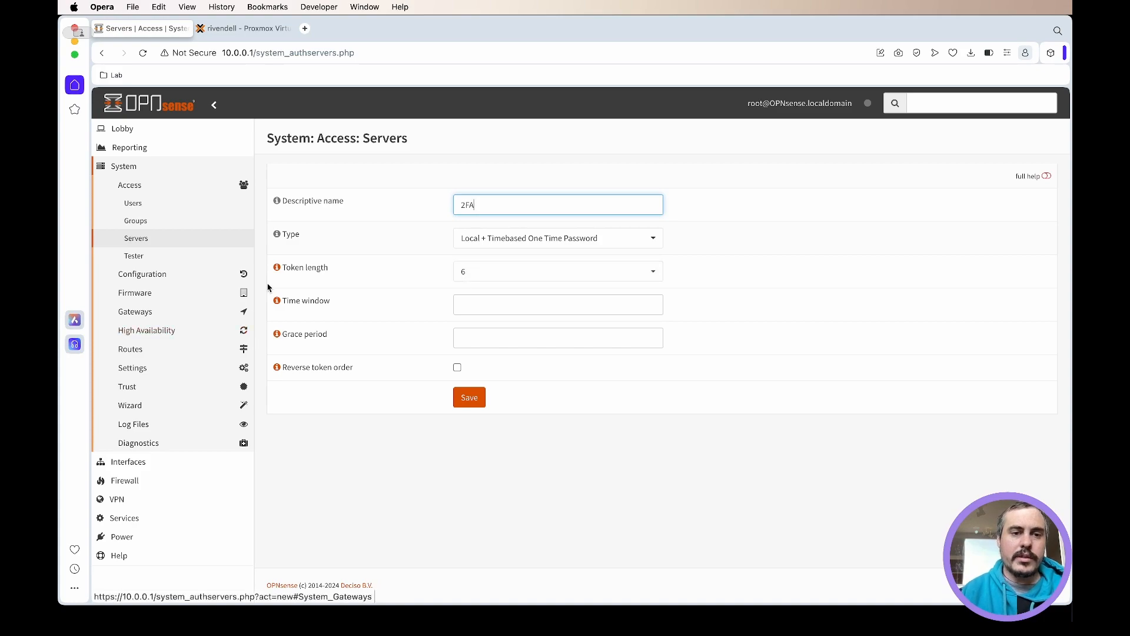
- Examine the help descriptions for the token length, time window, grace period and reverse token order settings
{"action": "left_click", "coordinate": [276, 267]}
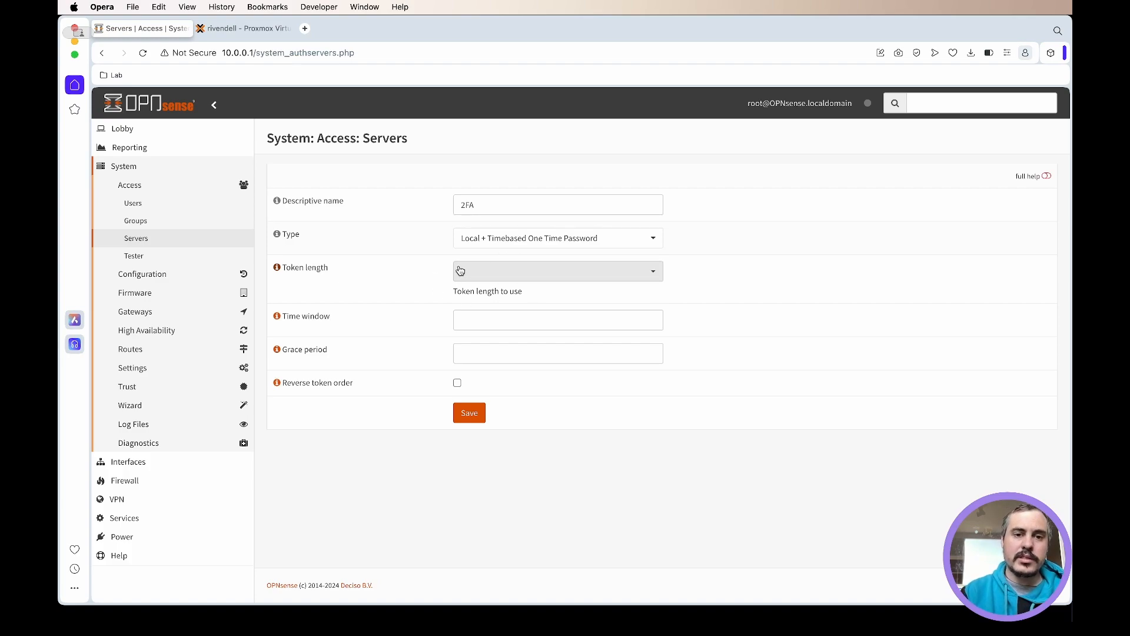
{"action": "left_click", "coordinate": [277, 316]}
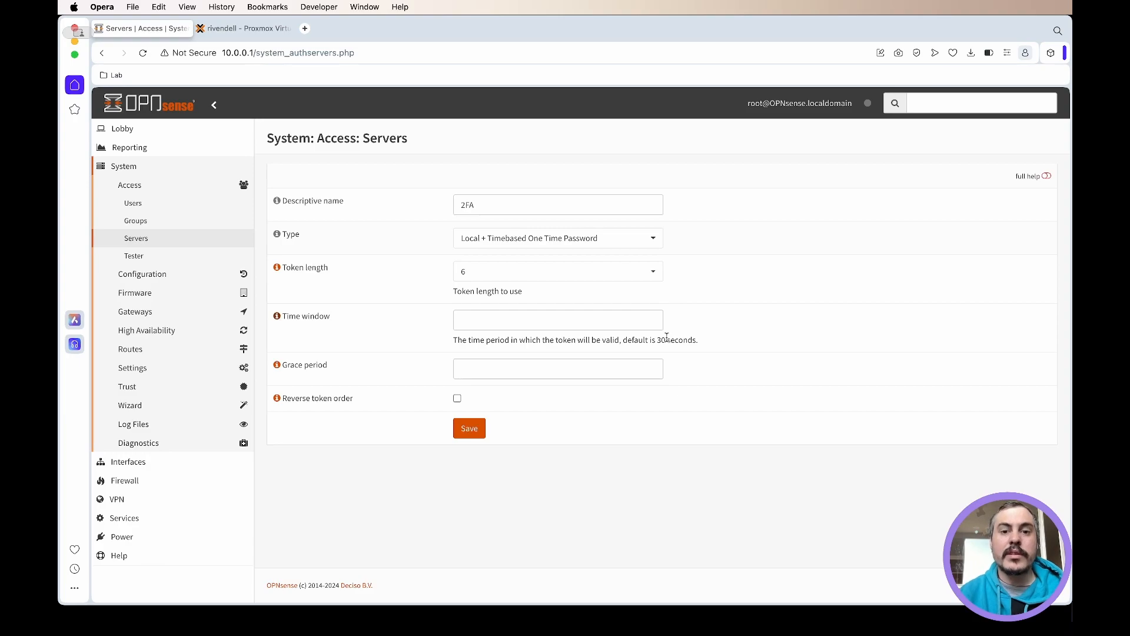
{"action": "double_click", "coordinate": [661, 340]}
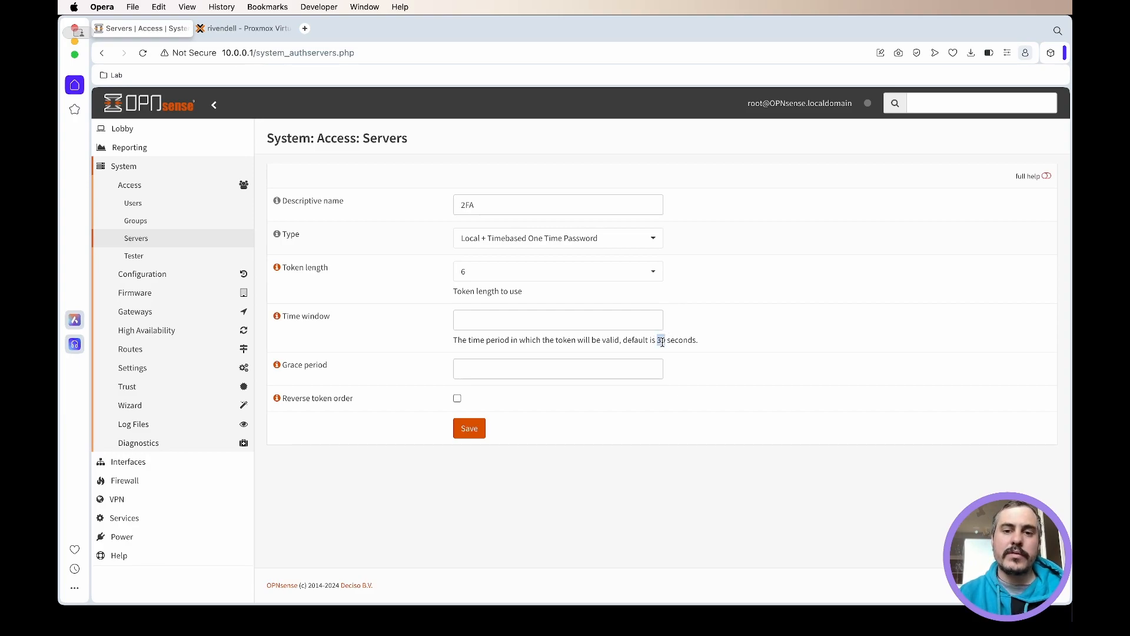
{"action": "left_click", "coordinate": [683, 346]}
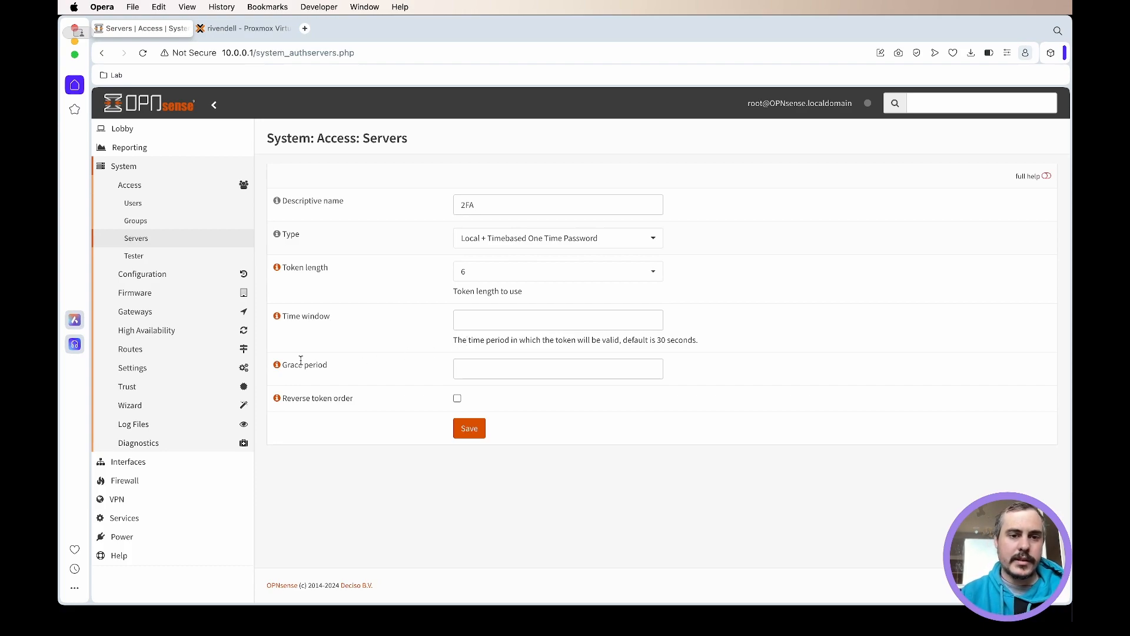
{"action": "left_click", "coordinate": [277, 365]}
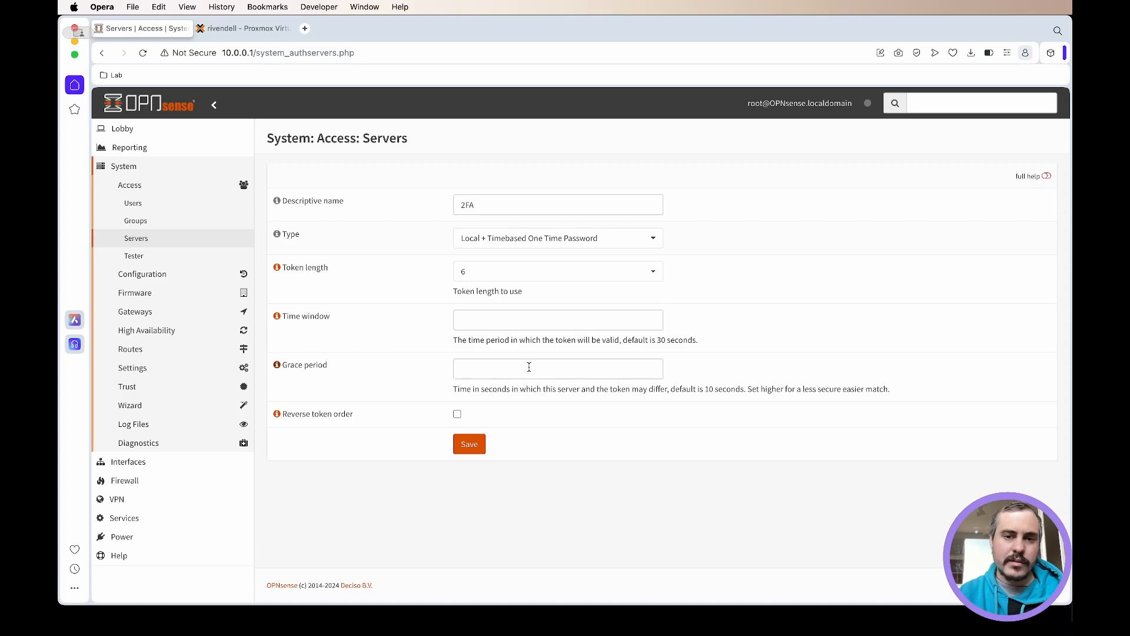
{"action": "left_click", "coordinate": [277, 414]}
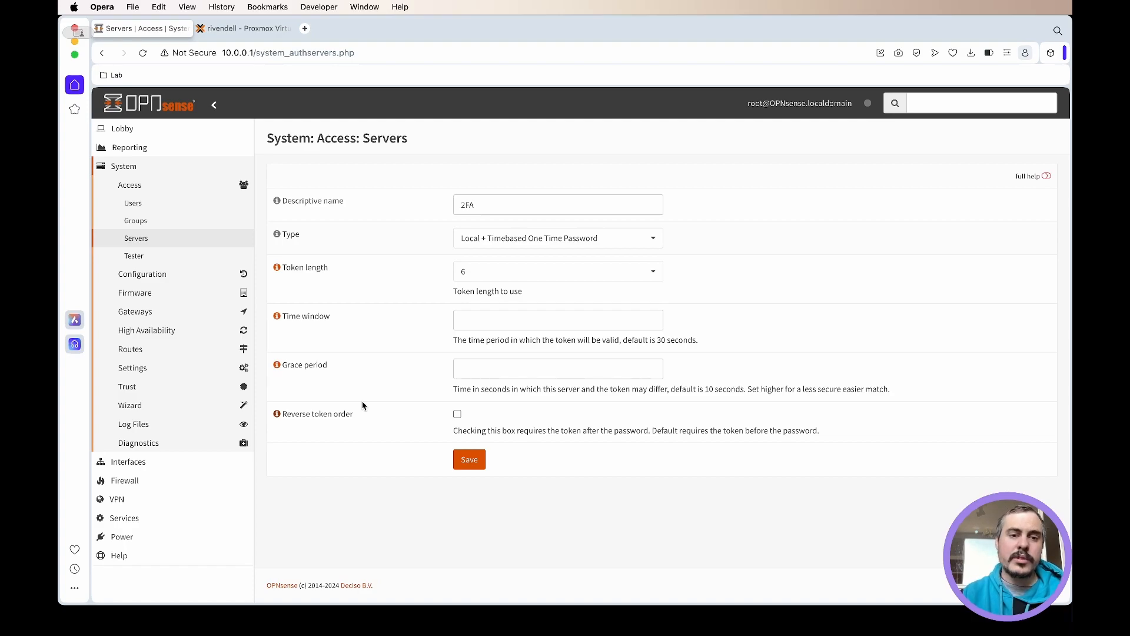
{"action": "double_click", "coordinate": [733, 430]}
{"action": "left_click", "coordinate": [802, 433]}
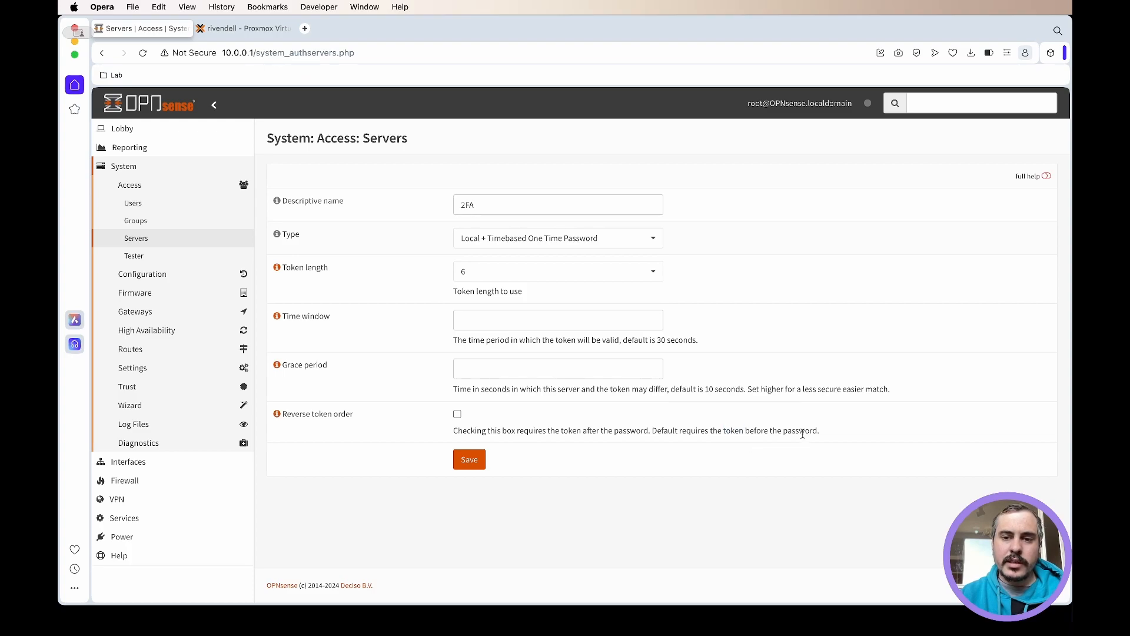
- Save the 2FA server with blank time window and grace period and with reverse token order disabled
{"action": "left_click", "coordinate": [477, 367]}
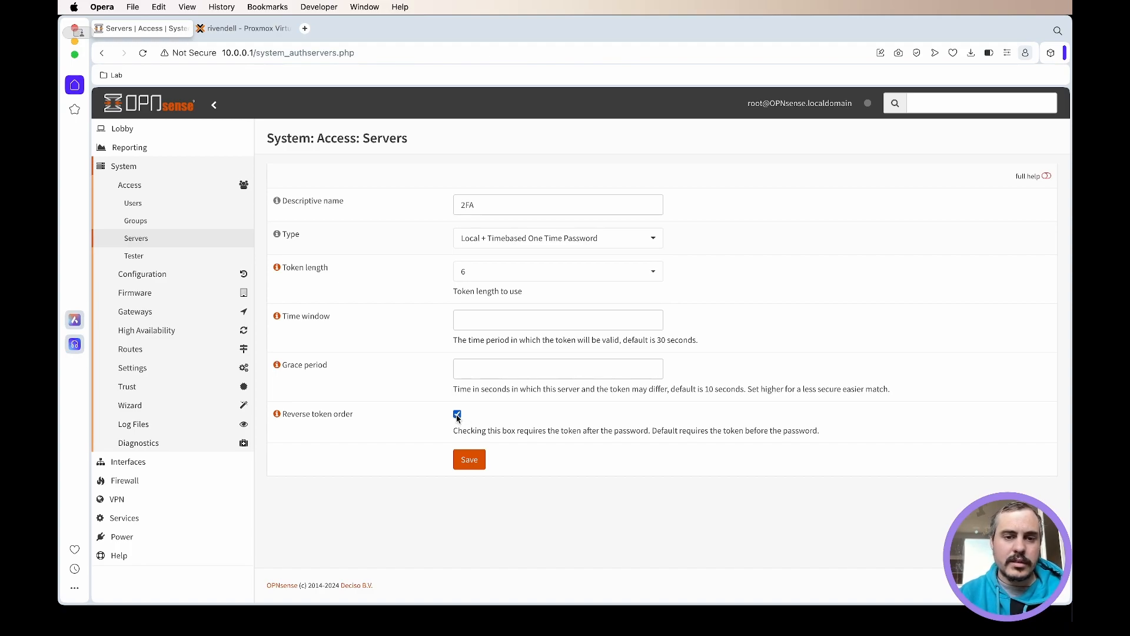
{"action": "double_click", "coordinate": [735, 431]}
{"action": "left_click", "coordinate": [789, 465]}
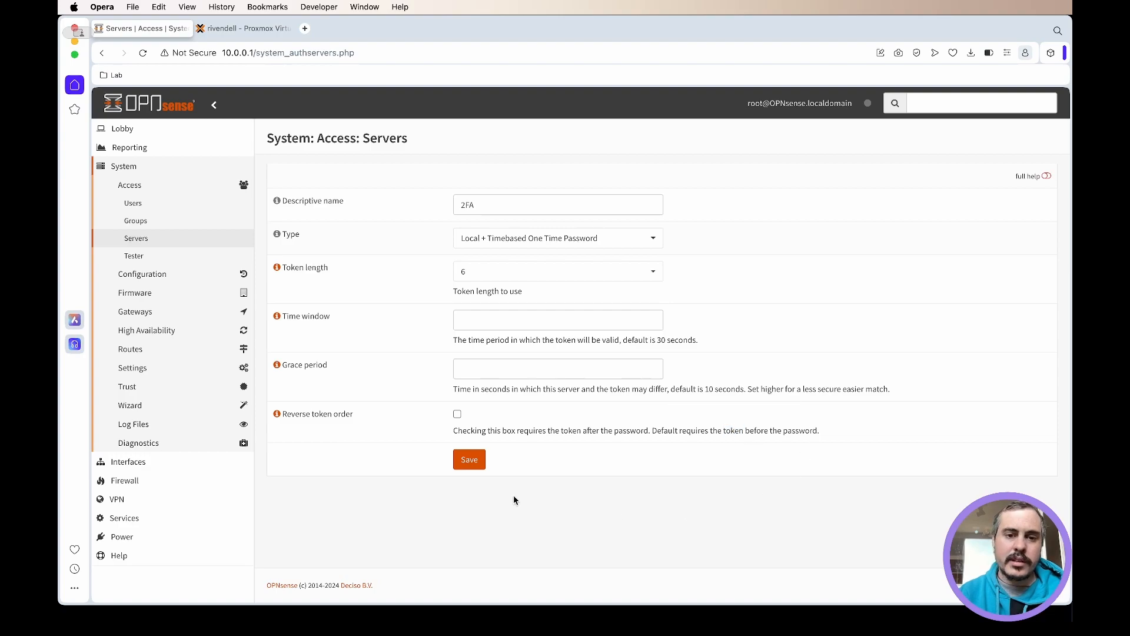
{"action": "left_click", "coordinate": [474, 467]}
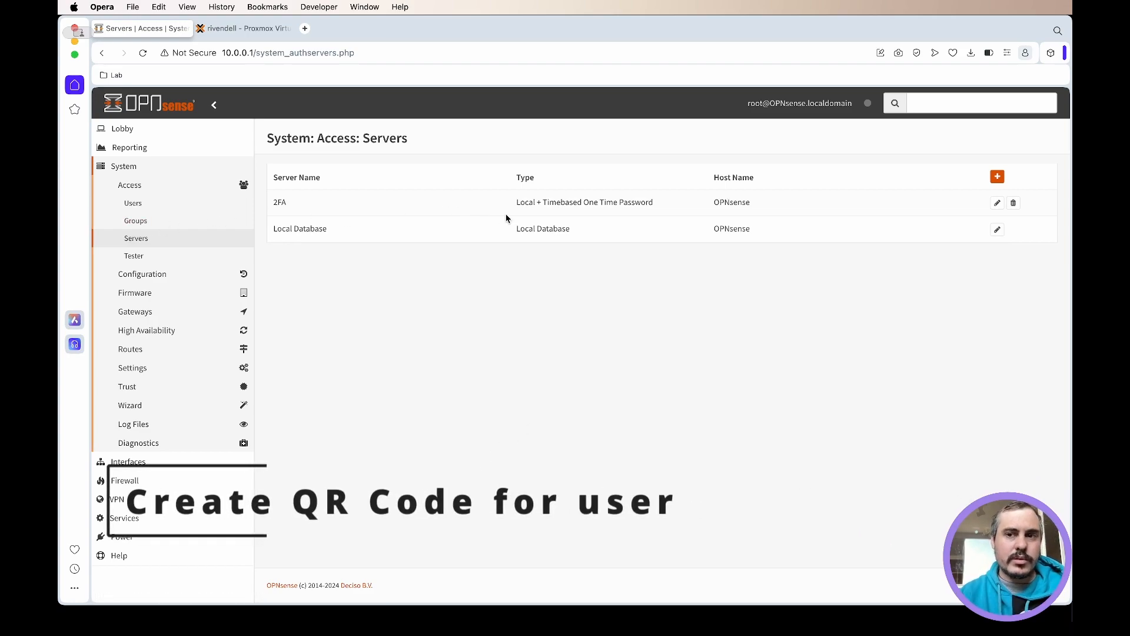
- Edit the root user to generate a new 160-bit OTP secret and save the account
{"action": "left_click", "coordinate": [168, 210]}
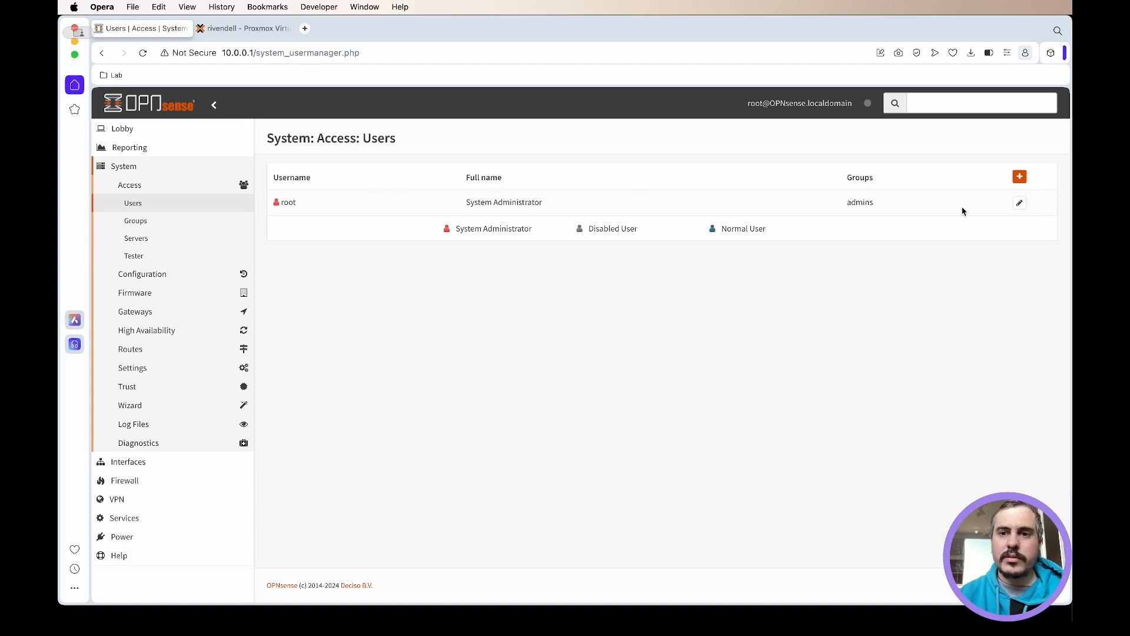
{"action": "left_click", "coordinate": [1019, 204]}
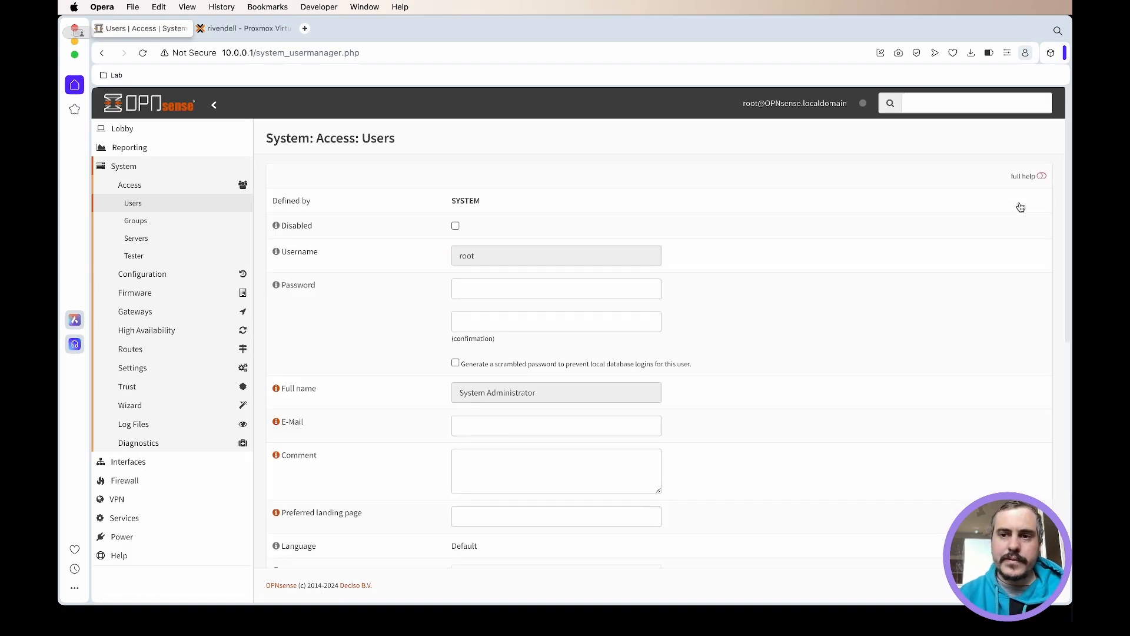
{"action": "scroll", "coordinate": [365, 259], "scroll_direction": "down", "scroll_amount": 10}
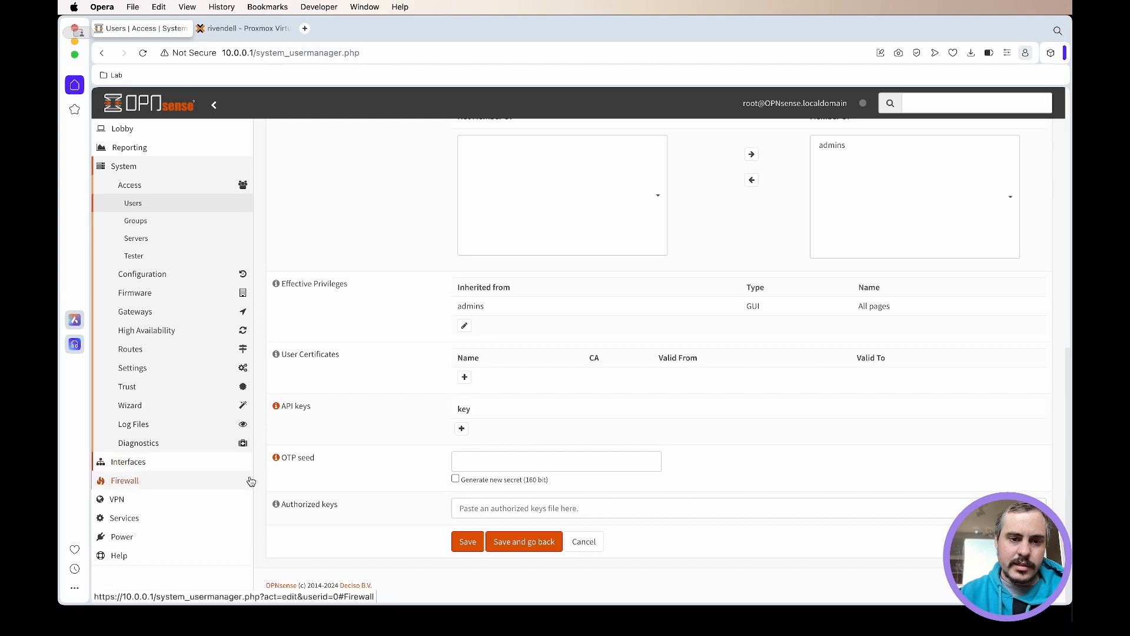
{"action": "left_click", "coordinate": [274, 458]}
{"action": "scroll", "coordinate": [348, 456], "scroll_direction": "down", "scroll_amount": 1}
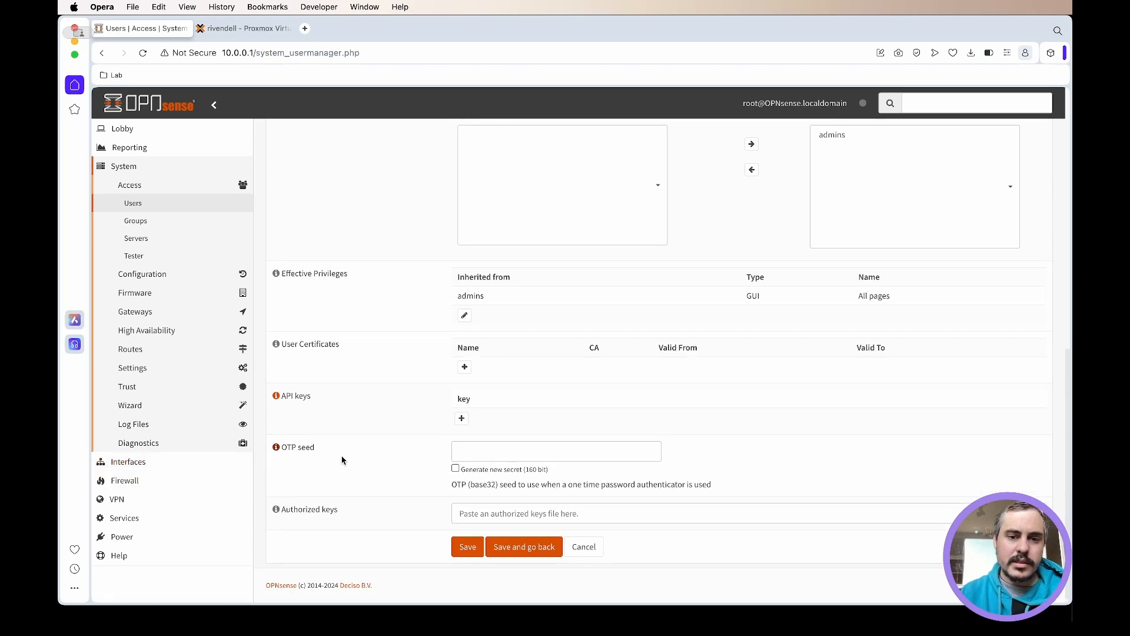
{"action": "left_click", "coordinate": [456, 468]}
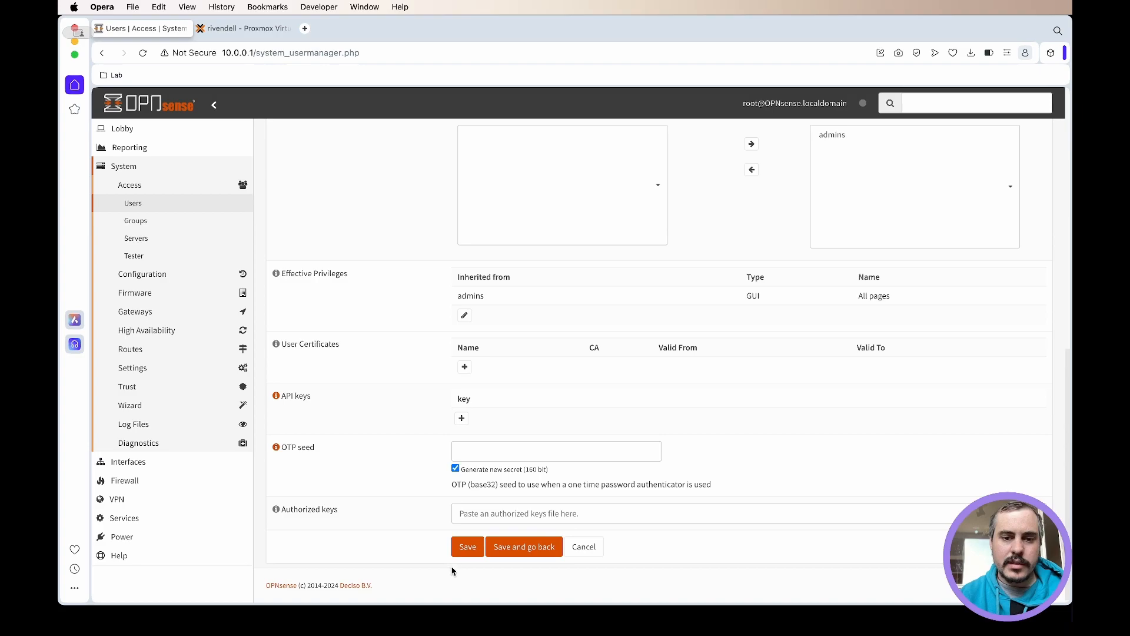
{"action": "left_click", "coordinate": [464, 548]}
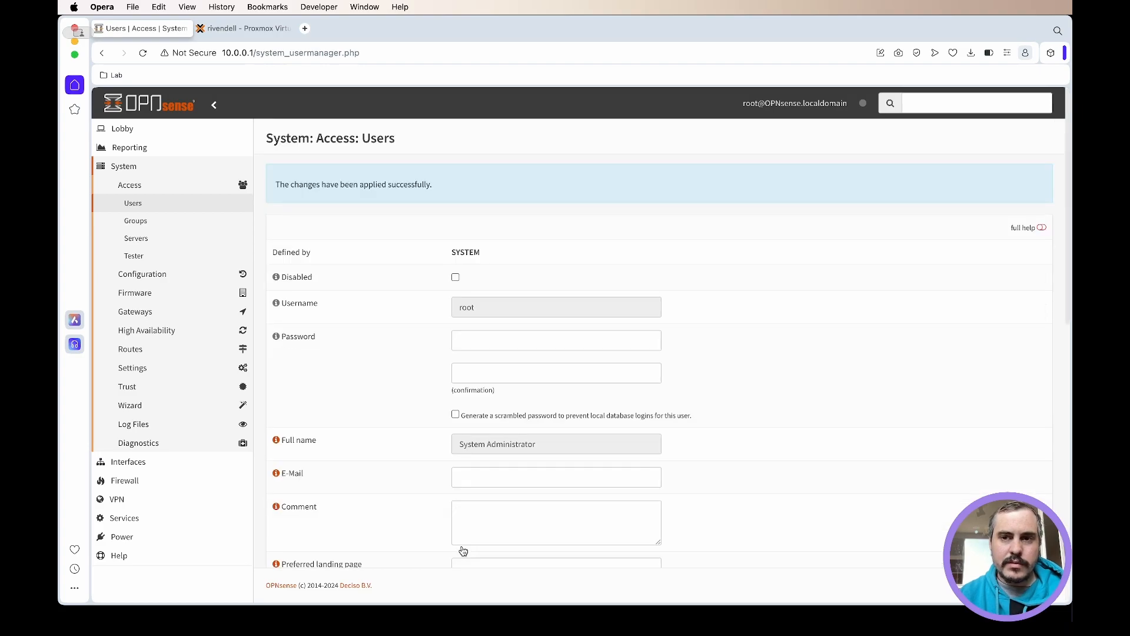
- Reveal the root user's OTP QR code
{"action": "scroll", "coordinate": [417, 187], "scroll_direction": "down", "scroll_amount": 15}
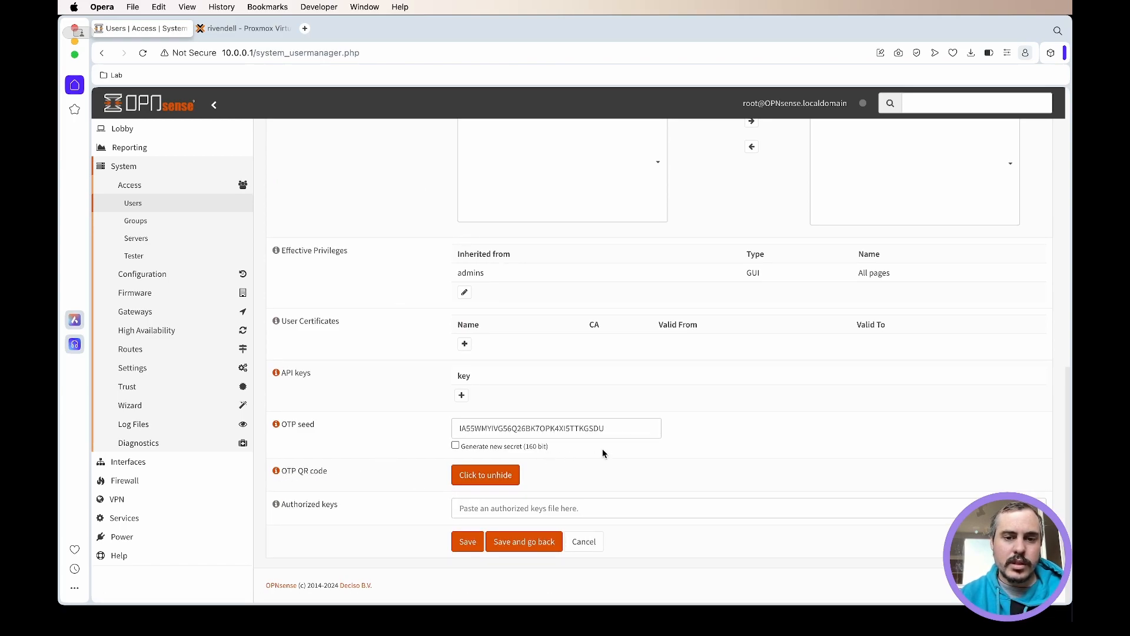
{"action": "left_click", "coordinate": [479, 475]}
{"action": "scroll", "coordinate": [442, 456], "scroll_direction": "down", "scroll_amount": 3}
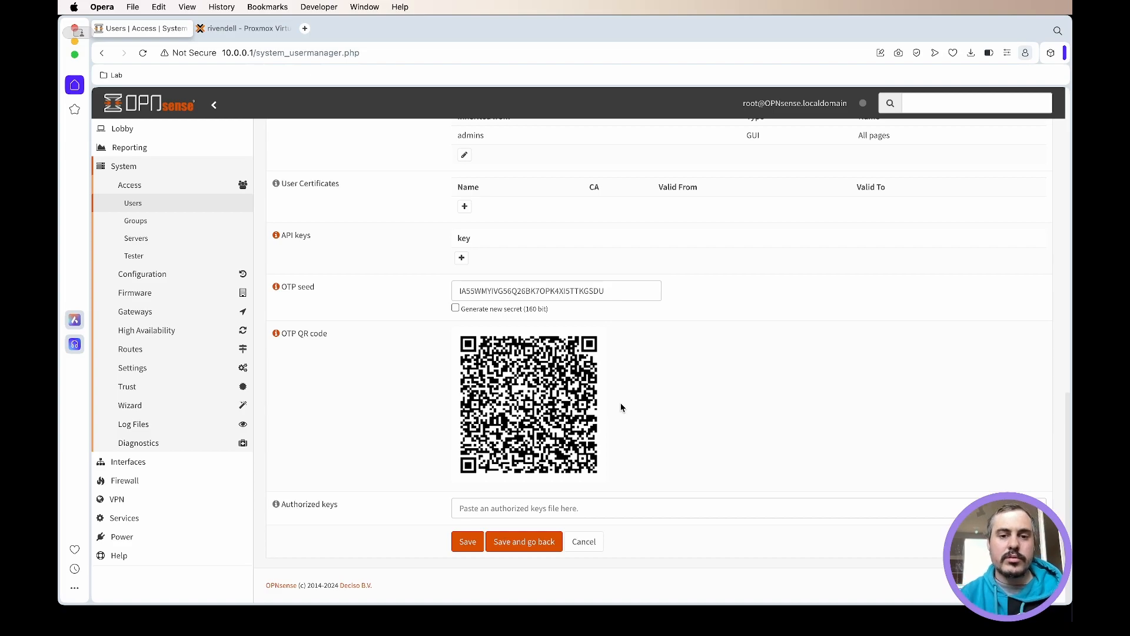
- Look up Google Authenticator on Google Play in a new browser tab, view its app screenshots, and close the tab
{"action": "left_click", "coordinate": [305, 29]}
{"action": "type", "text": "google.com/store/apps/details"}
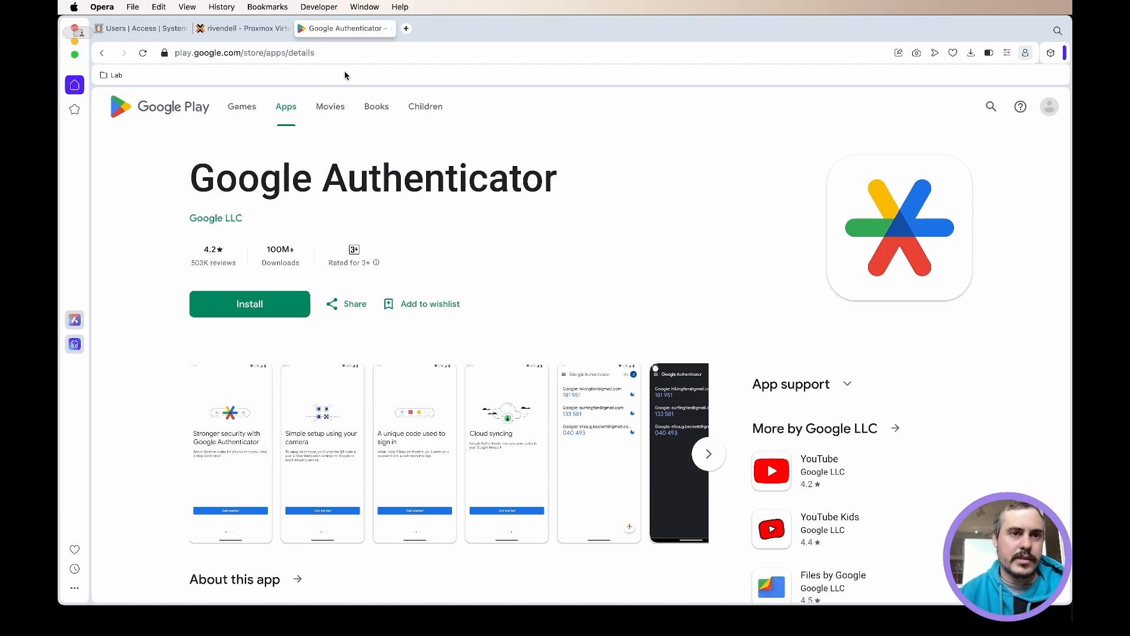
{"action": "scroll", "coordinate": [498, 235], "scroll_direction": "down", "scroll_amount": 1}
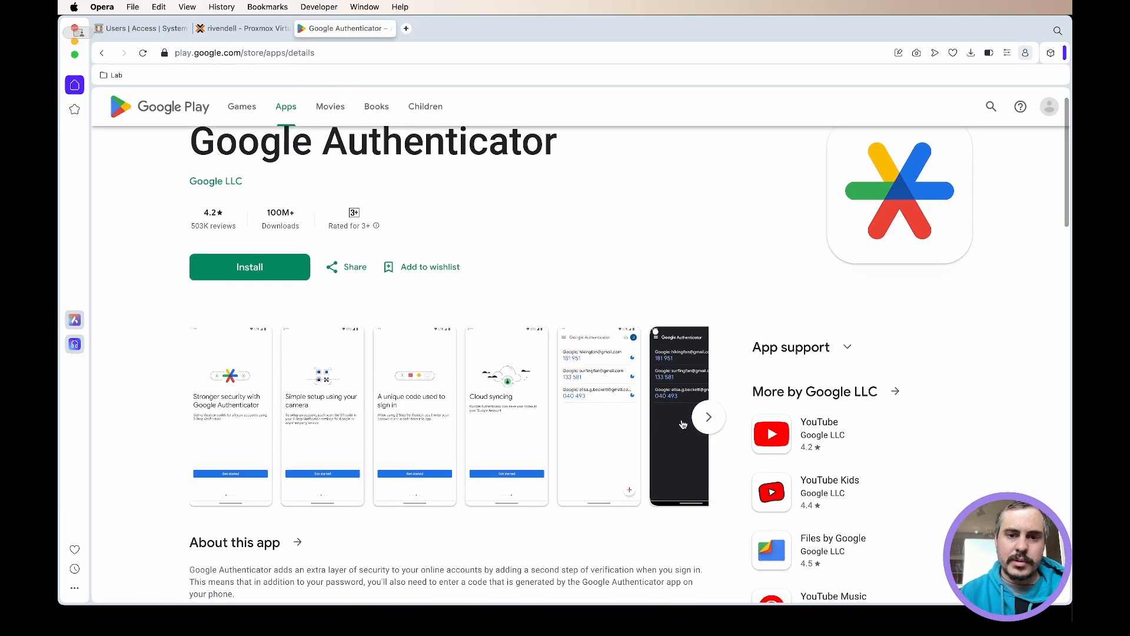
{"action": "scroll", "coordinate": [677, 347], "scroll_direction": "down", "scroll_amount": 2}
{"action": "left_click", "coordinate": [719, 370]}
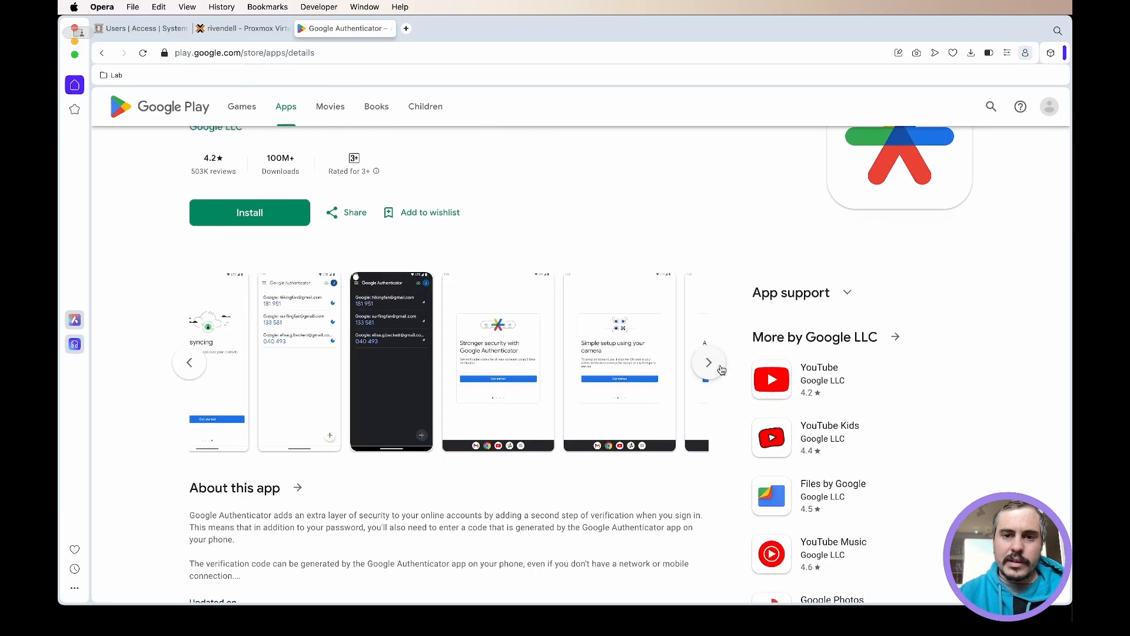
{"action": "left_click", "coordinate": [720, 369]}
{"action": "left_click", "coordinate": [719, 370]}
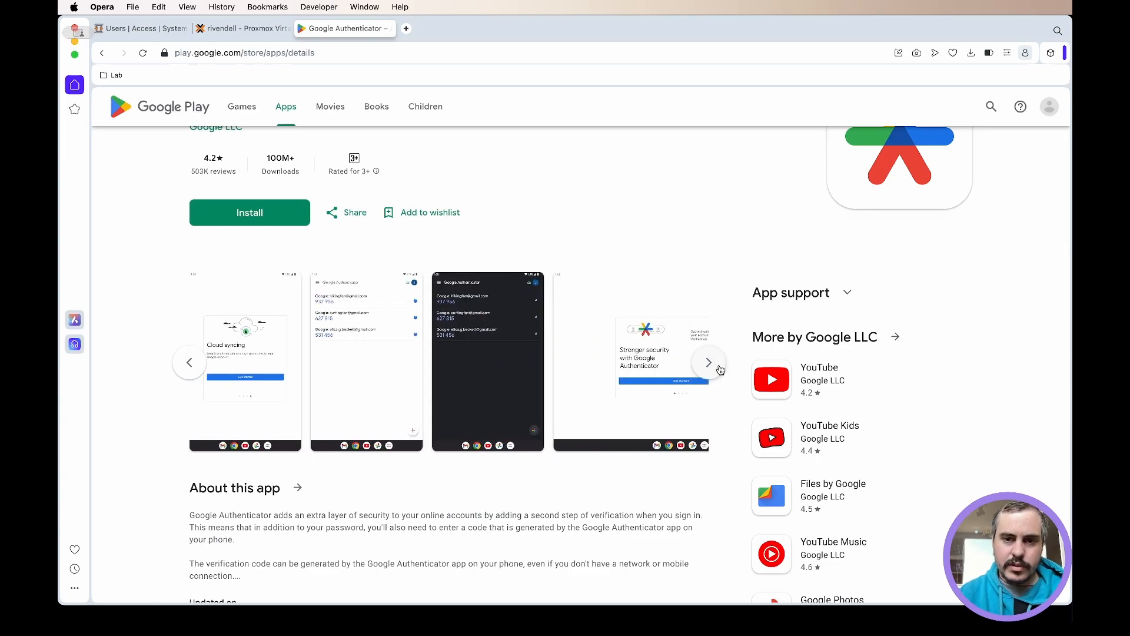
{"action": "left_click", "coordinate": [384, 411]}
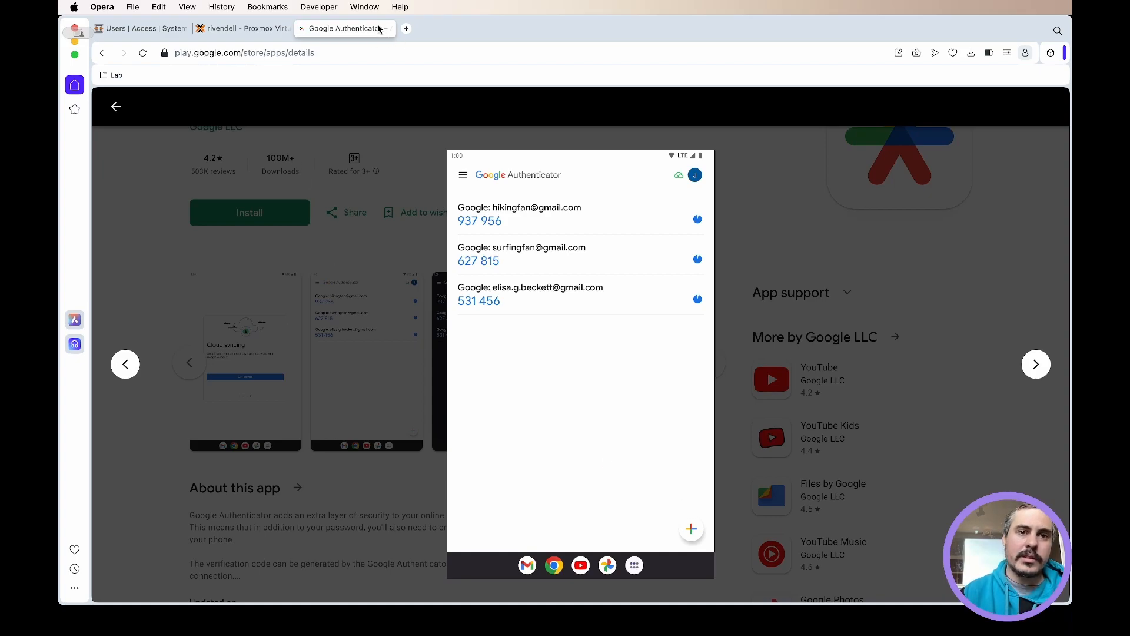
{"action": "left_click", "coordinate": [301, 28]}
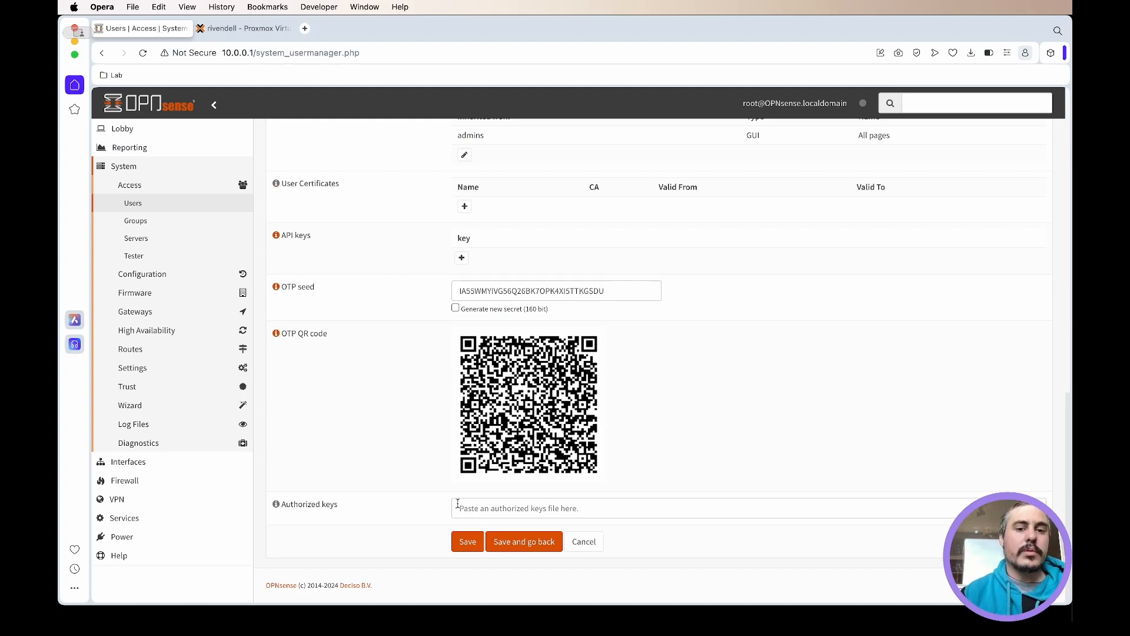
- Save the root user's settings again and open the authentication tester
{"action": "left_click", "coordinate": [467, 541]}
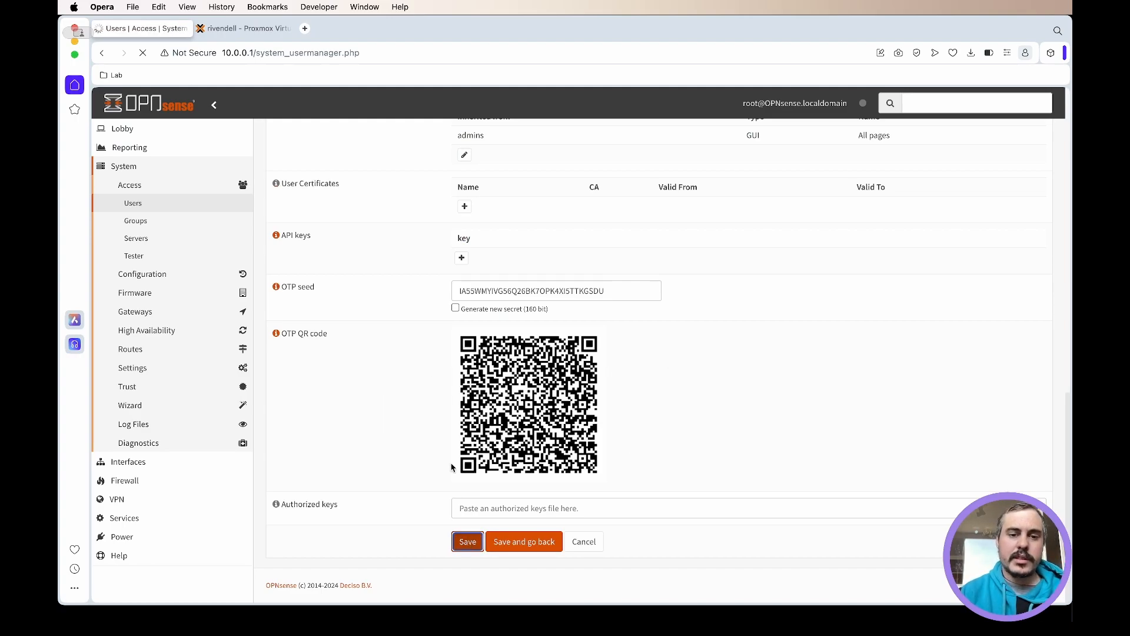
{"action": "scroll", "coordinate": [332, 360], "scroll_direction": "down", "scroll_amount": 15}
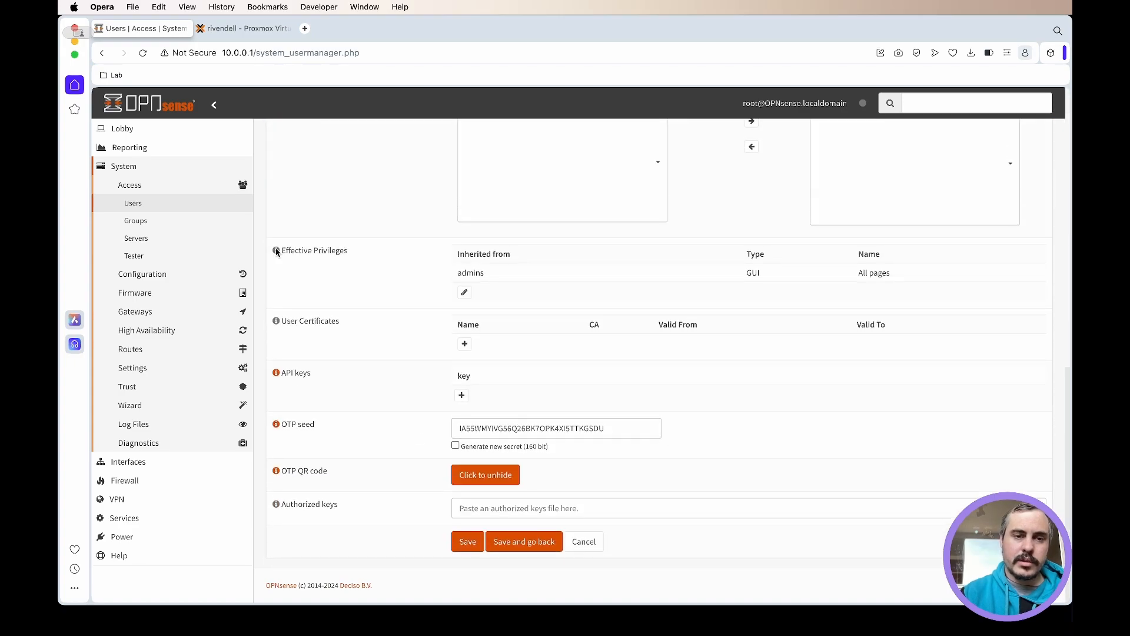
{"action": "left_click", "coordinate": [134, 257]}
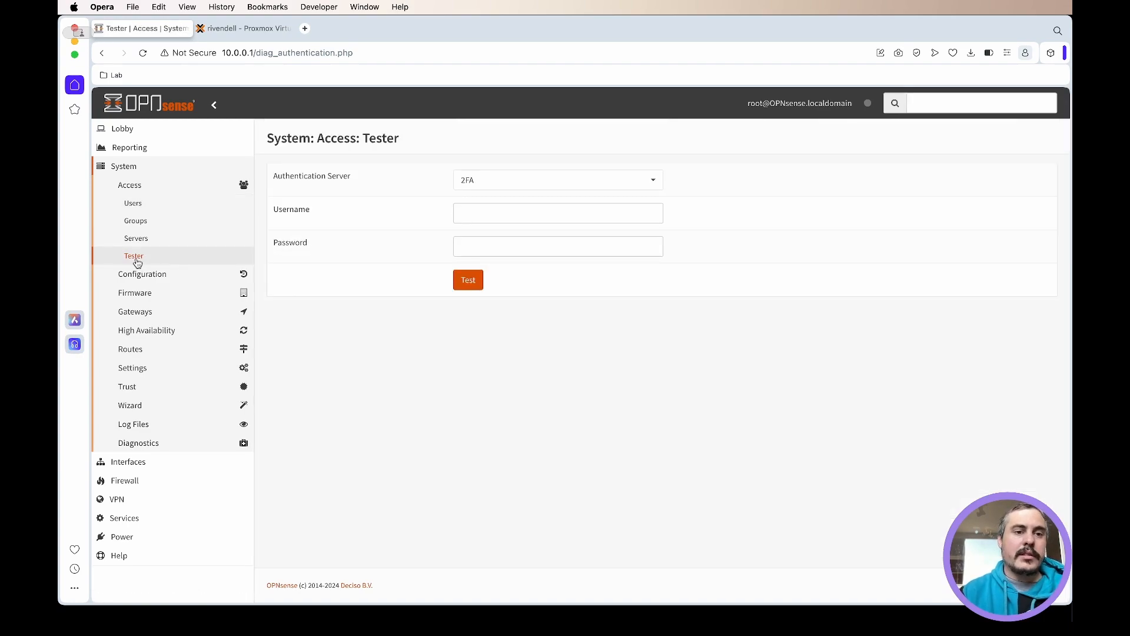
- Test the root user's login against the 2FA server, entering the one-time code together with the account password
{"action": "left_click", "coordinate": [558, 184]}
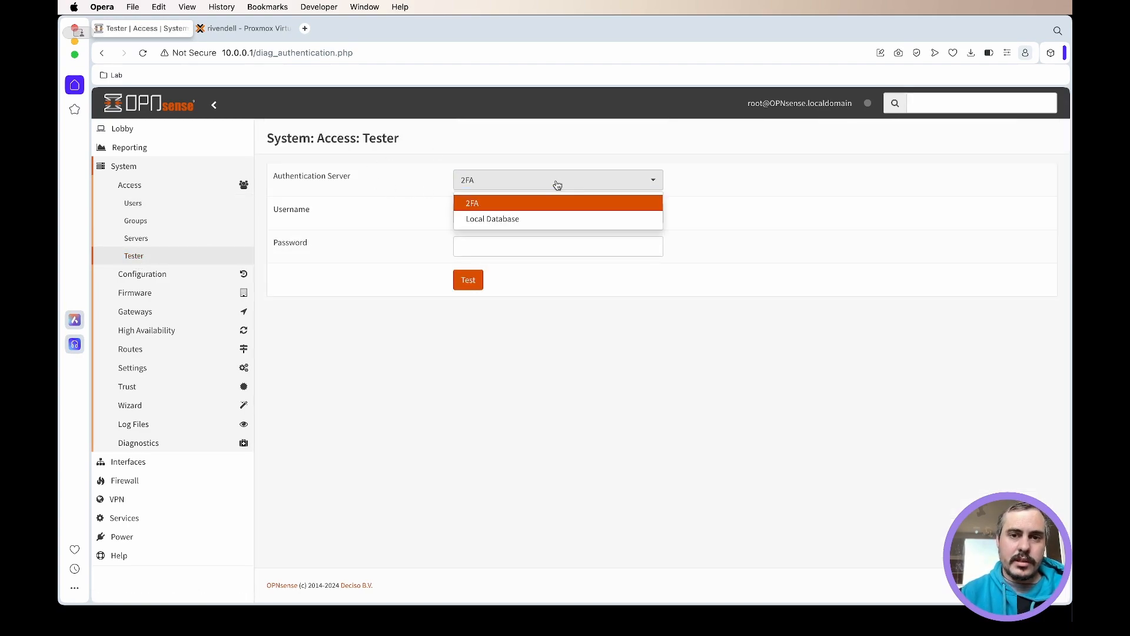
{"action": "left_click", "coordinate": [512, 204]}
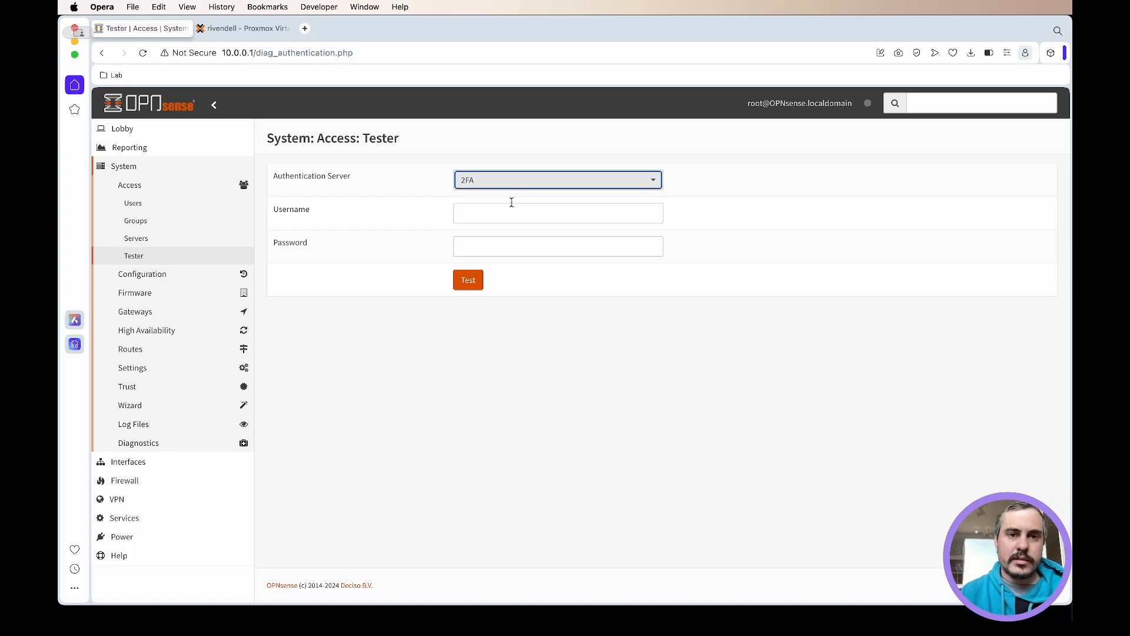
{"action": "left_click", "coordinate": [510, 215]}
{"action": "type", "text": "root"}
{"action": "left_click", "coordinate": [520, 252]}
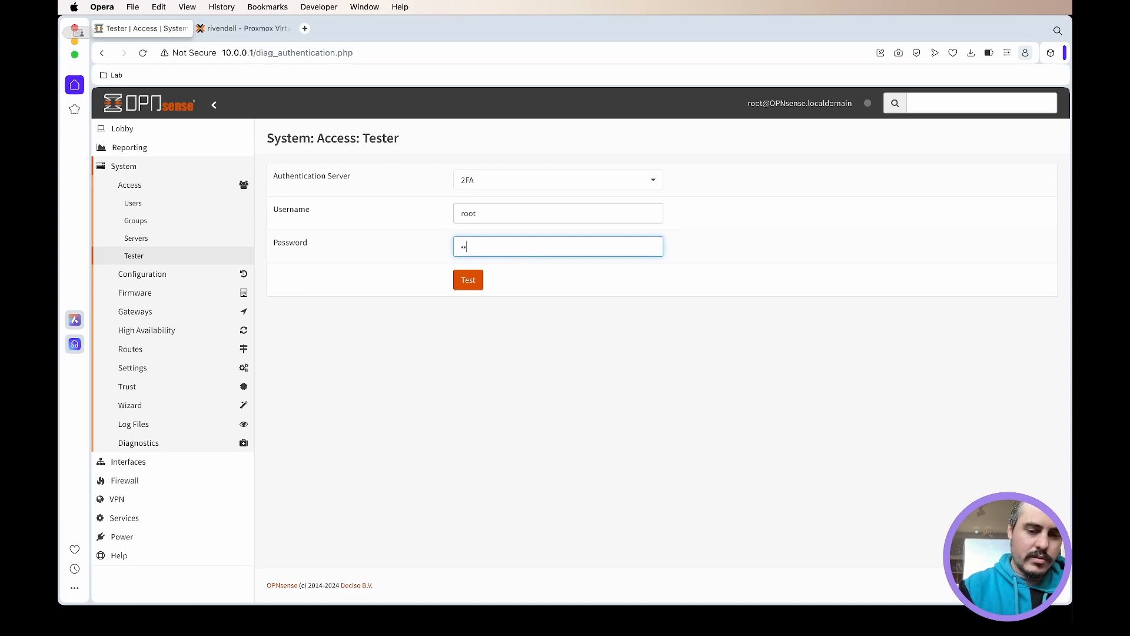
{"action": "type", "text": "••"}
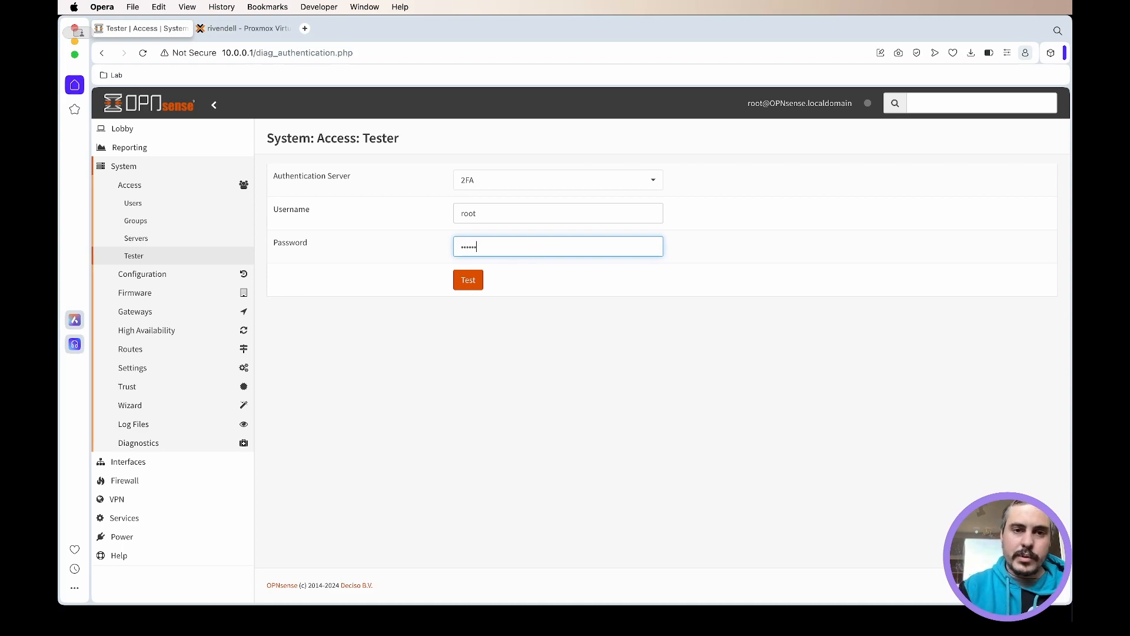
{"action": "type", "text": "••••••"}
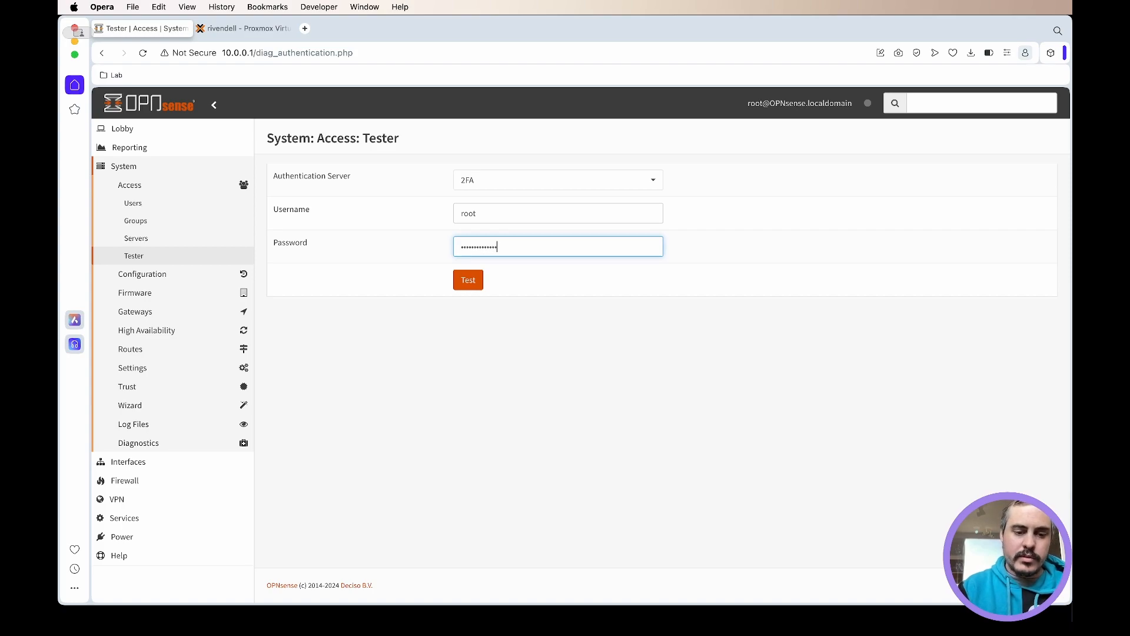
{"action": "left_click", "coordinate": [468, 280]}
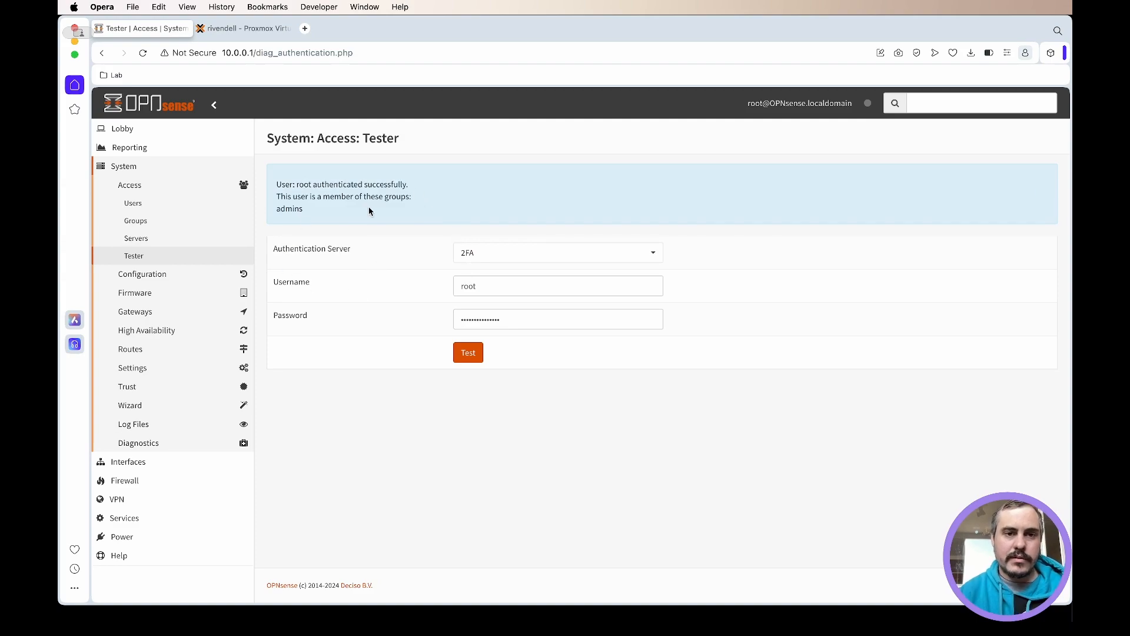
{"action": "left_click_drag", "start_coordinate": [279, 184], "coordinate": [439, 186]}
{"action": "left_click", "coordinate": [386, 215]}
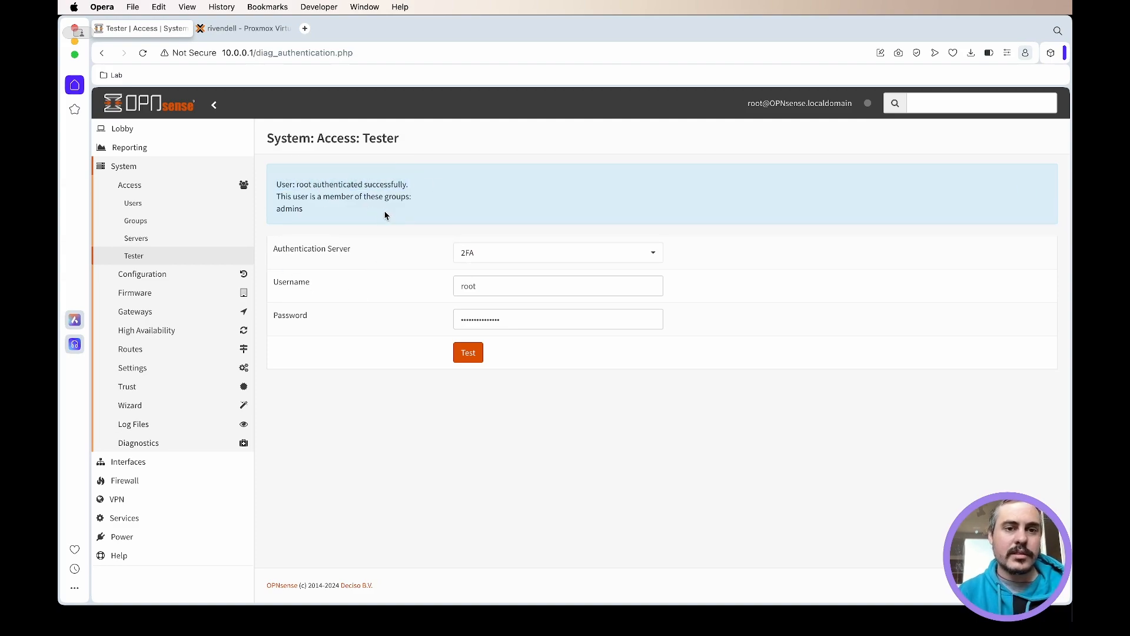
- Test the root login against the 2FA server again, entering the account password without the one-time code
{"action": "left_click_drag", "start_coordinate": [551, 329], "coordinate": [461, 314]}
{"action": "type", "text": "********"}
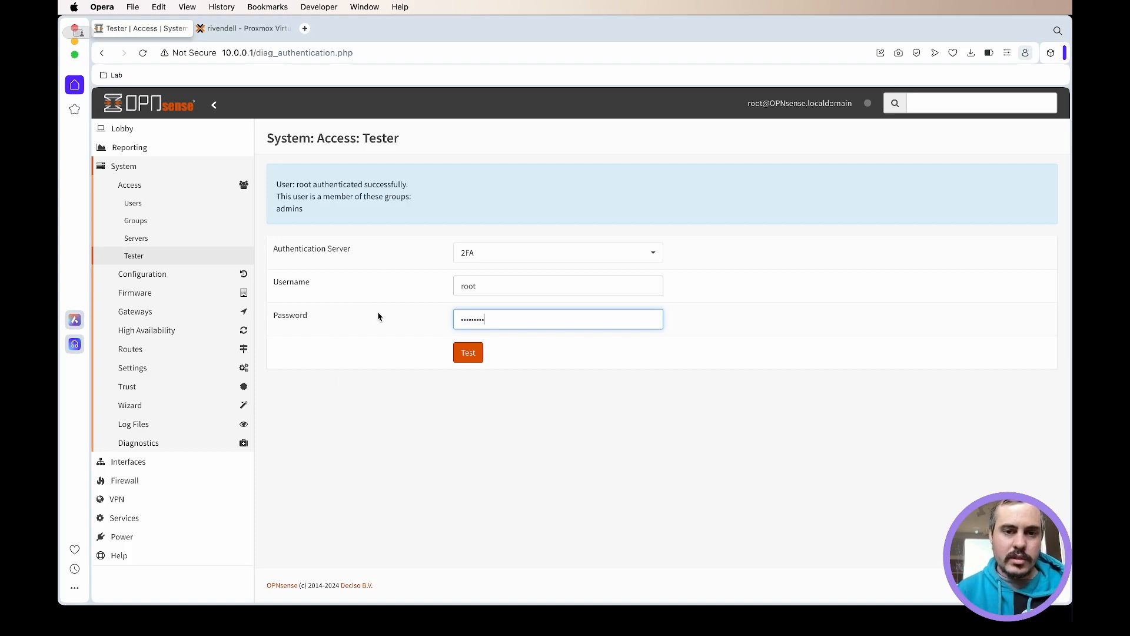
{"action": "left_click", "coordinate": [477, 359]}
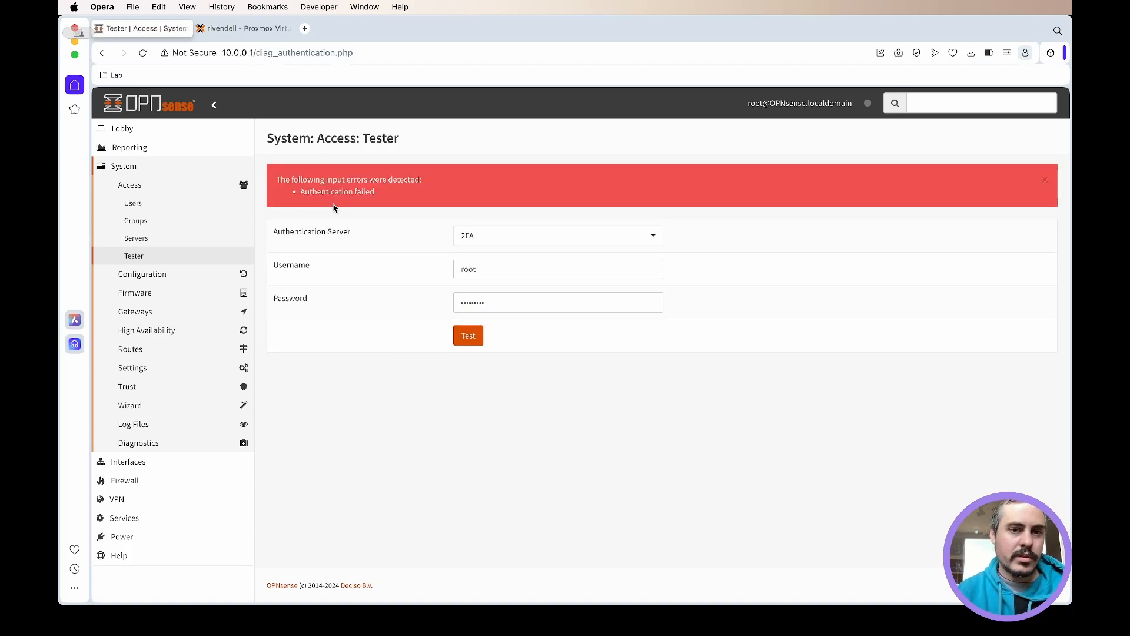
{"action": "left_click", "coordinate": [461, 303]}
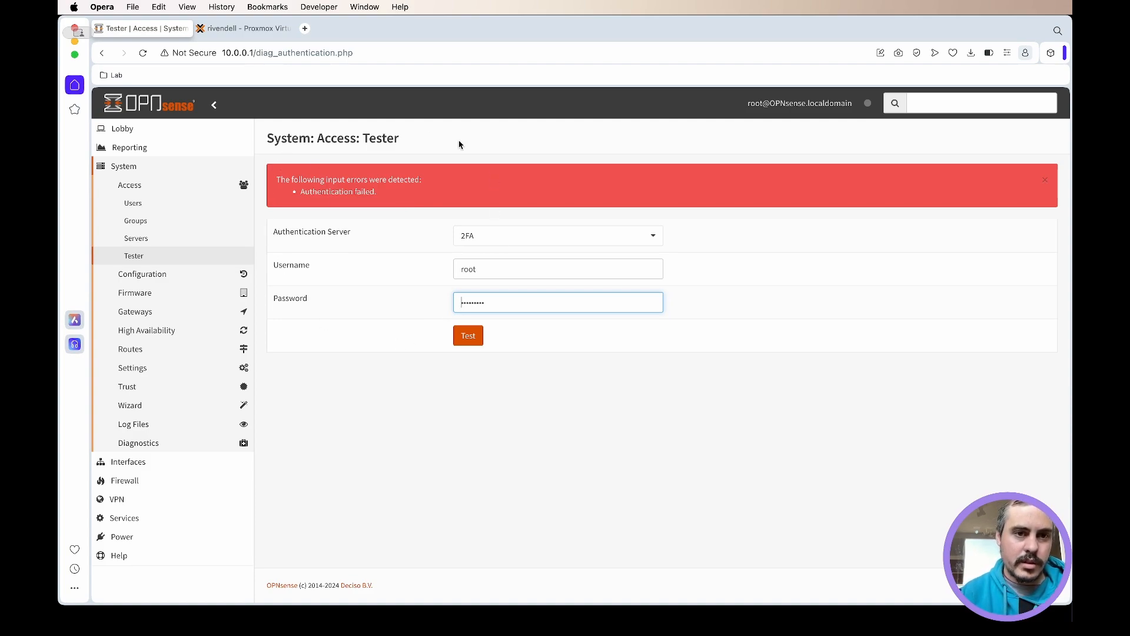
{"action": "left_click", "coordinate": [236, 28]}
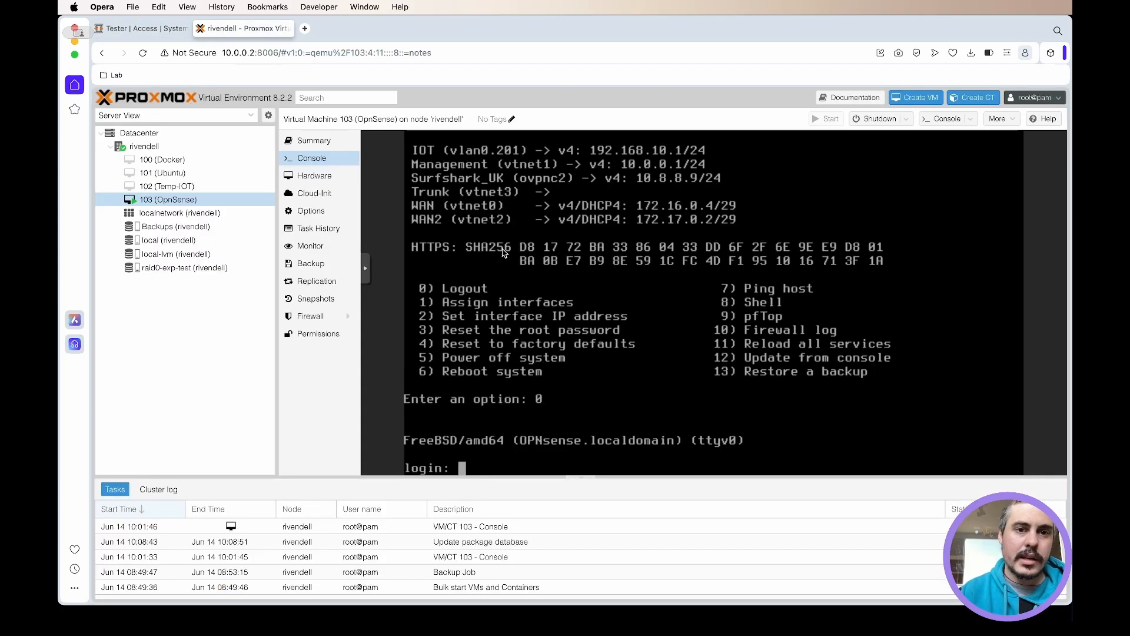
{"action": "left_click", "coordinate": [137, 34]}
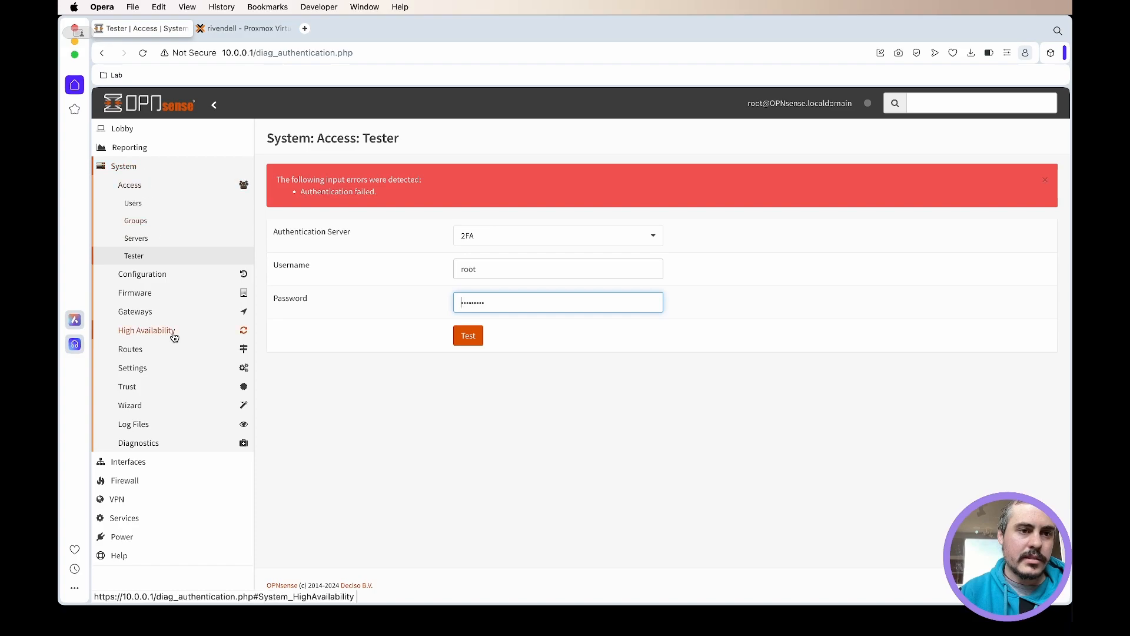
- In the system administration settings, set the authentication server to 2FA and save the changes
{"action": "left_click", "coordinate": [152, 367]}
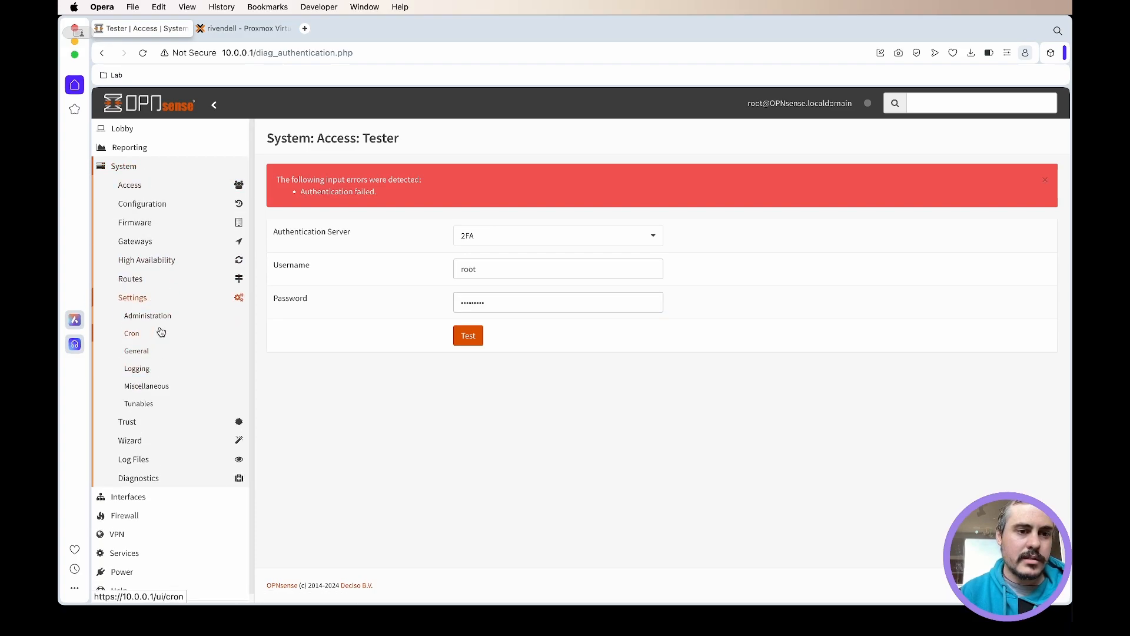
{"action": "left_click", "coordinate": [158, 318]}
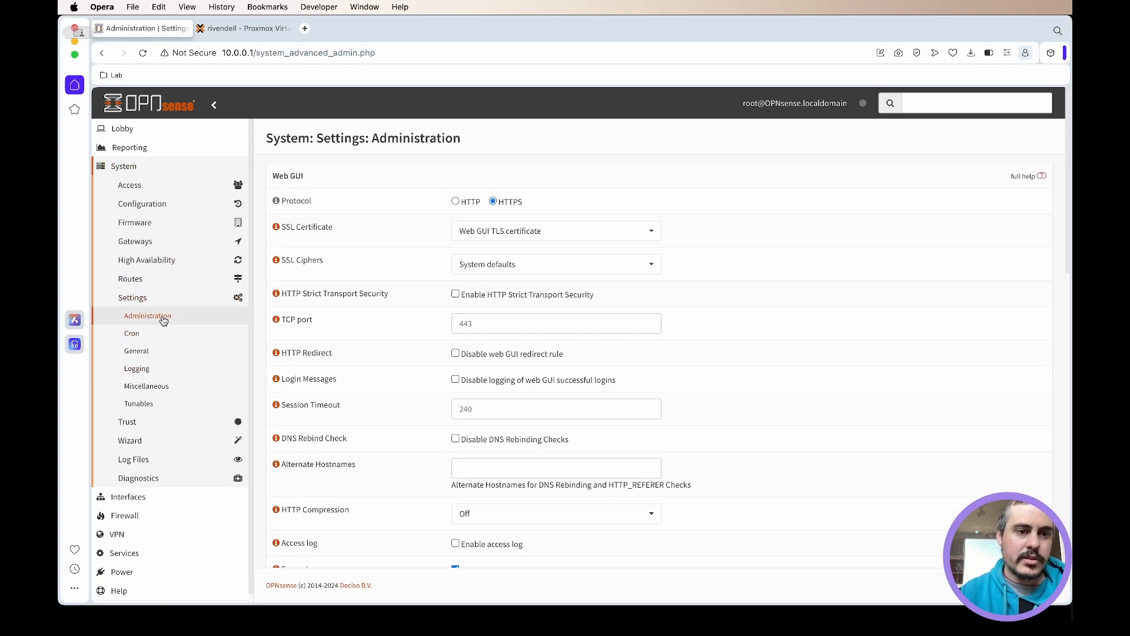
{"action": "scroll", "coordinate": [428, 267], "scroll_direction": "down", "scroll_amount": 15}
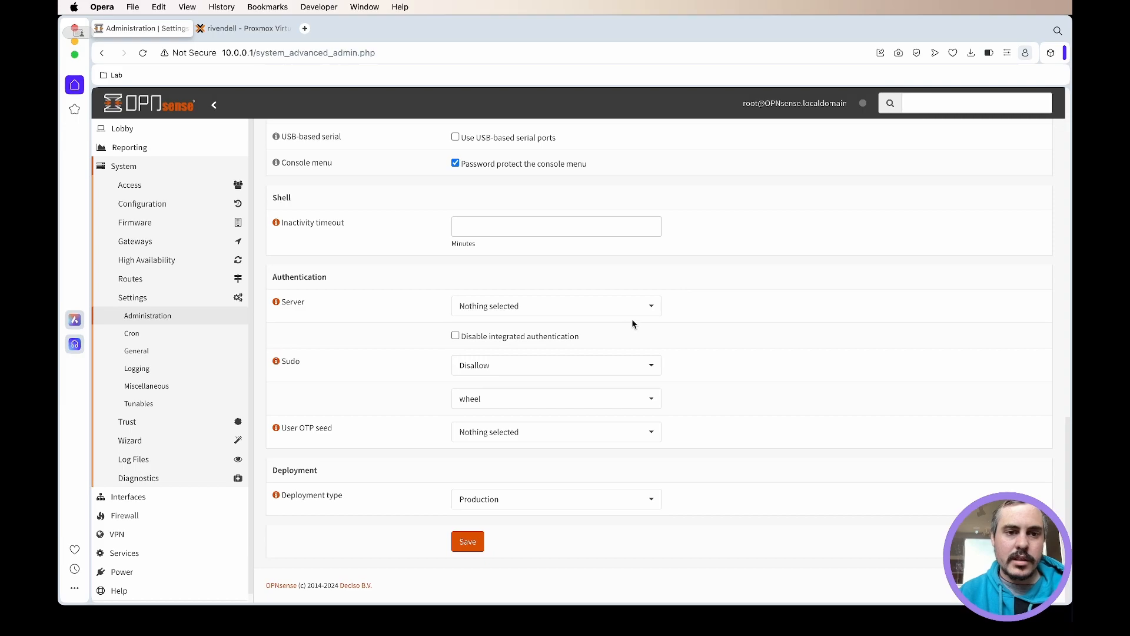
{"action": "left_click", "coordinate": [618, 312]}
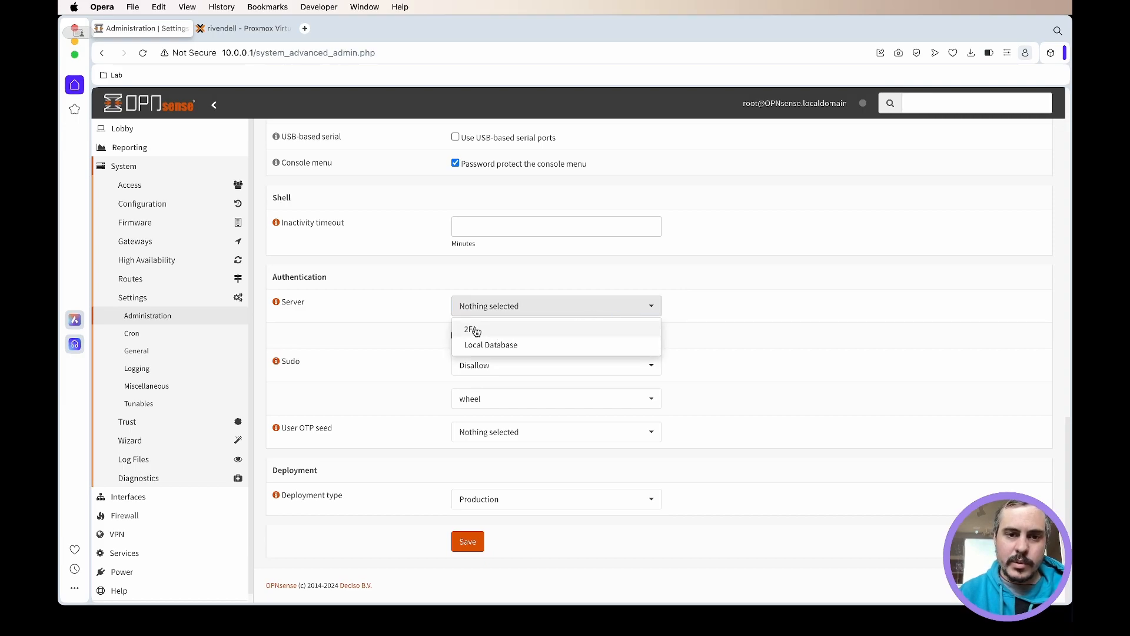
{"action": "left_click", "coordinate": [493, 331]}
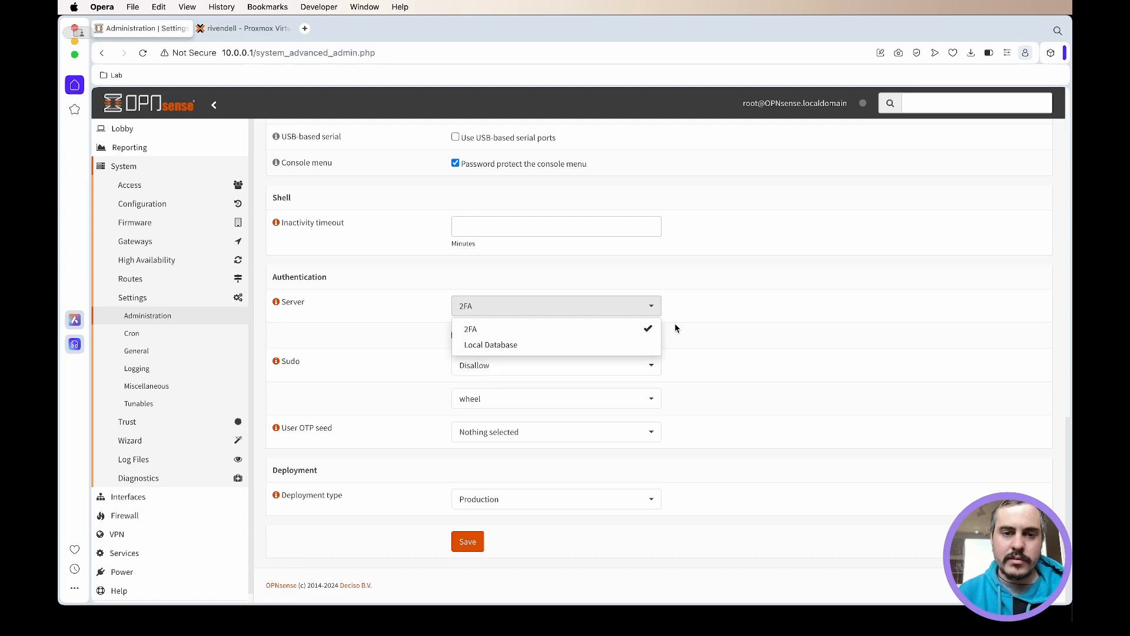
{"action": "left_click", "coordinate": [712, 310]}
{"action": "left_click", "coordinate": [469, 546]}
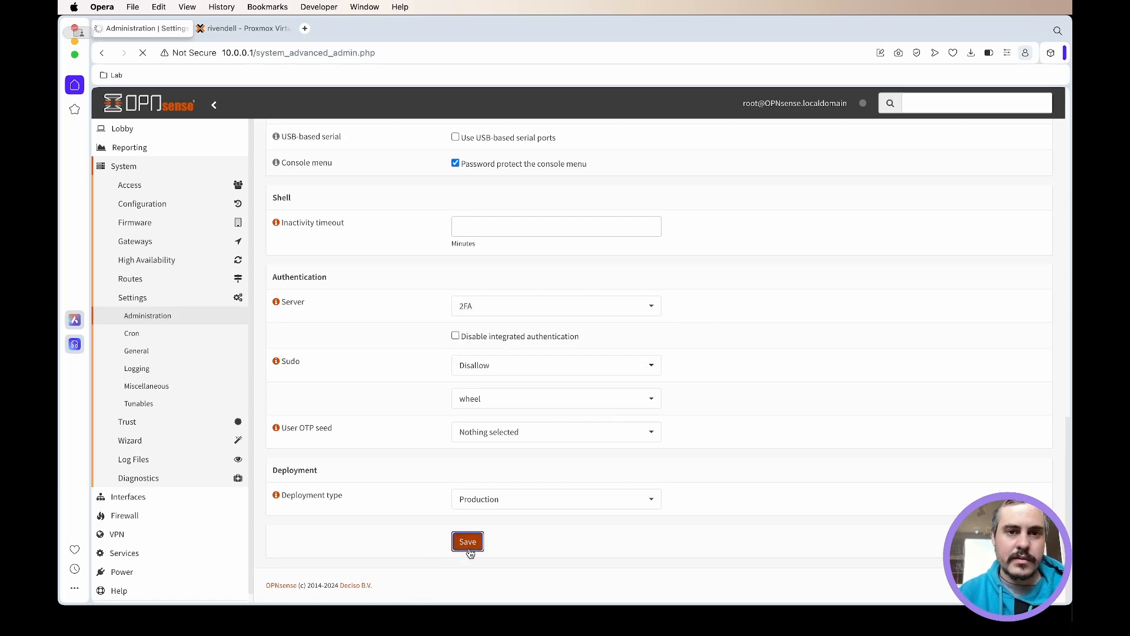
- Log out of the OPNsense web interface and try to log in as root with the account password alone
{"action": "left_click", "coordinate": [119, 128]}
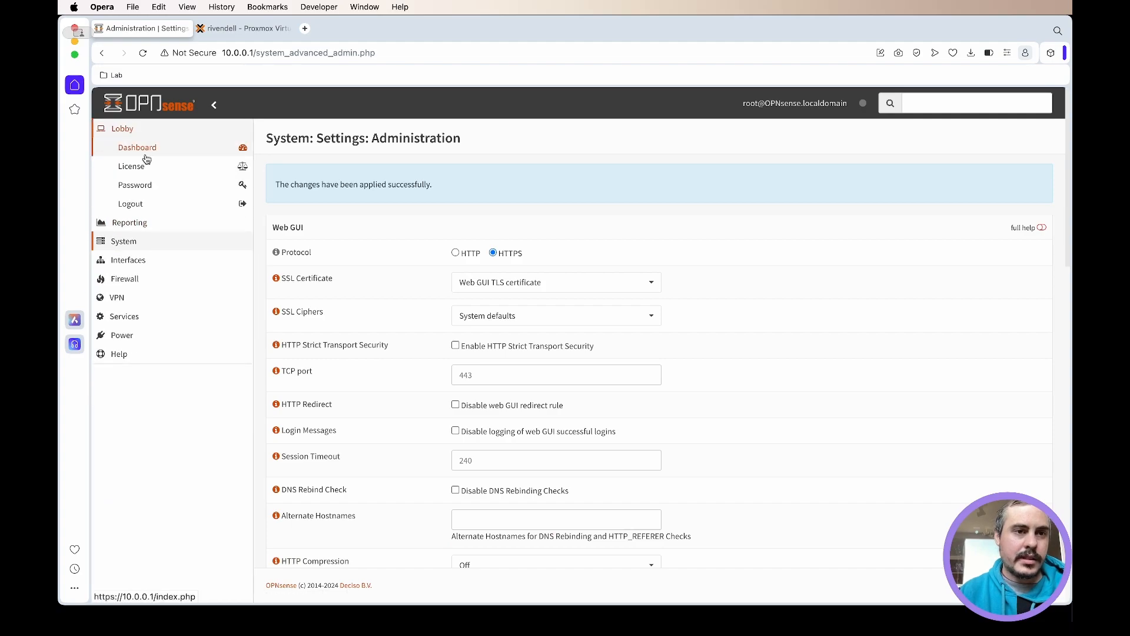
{"action": "left_click", "coordinate": [145, 213]}
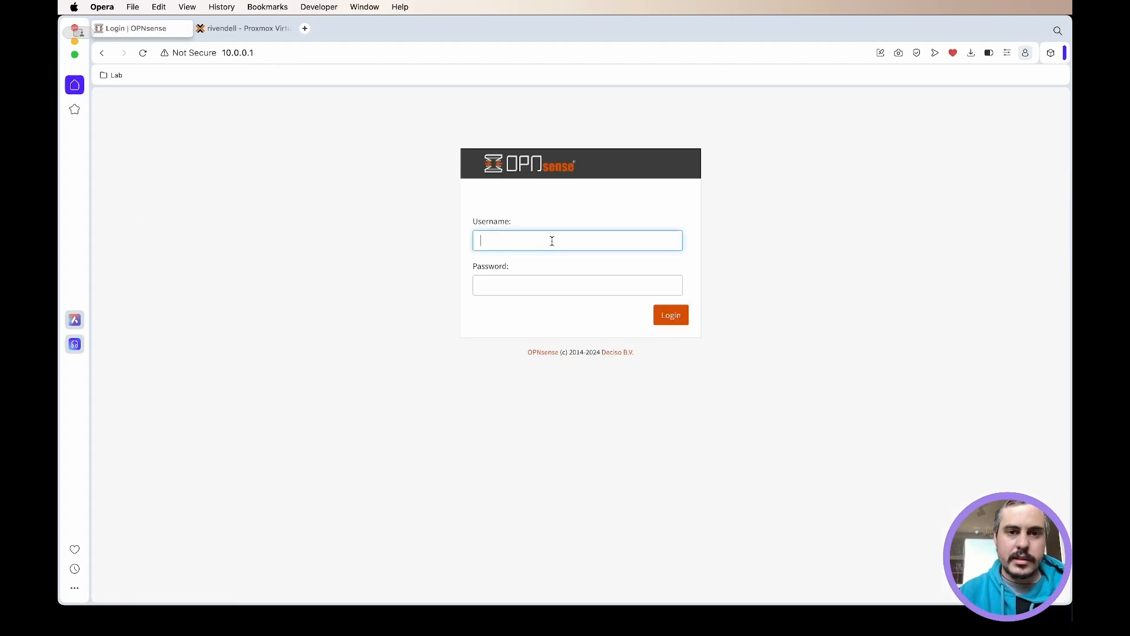
{"action": "type", "text": "root"}
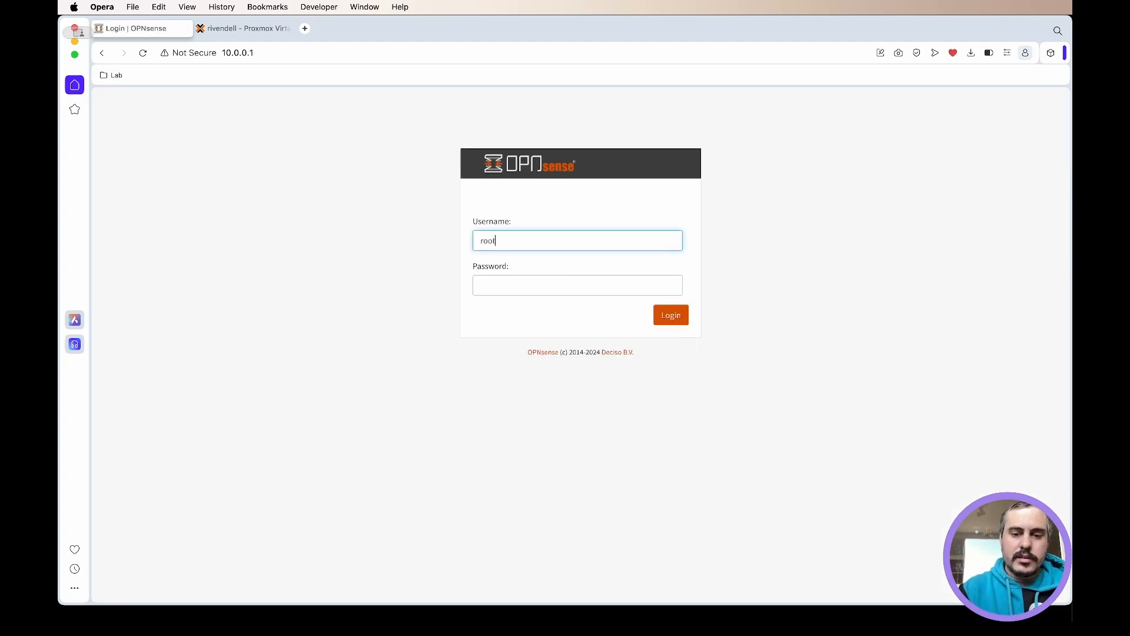
{"action": "key", "text": "Tab"}
{"action": "type", "text": "••••••"}
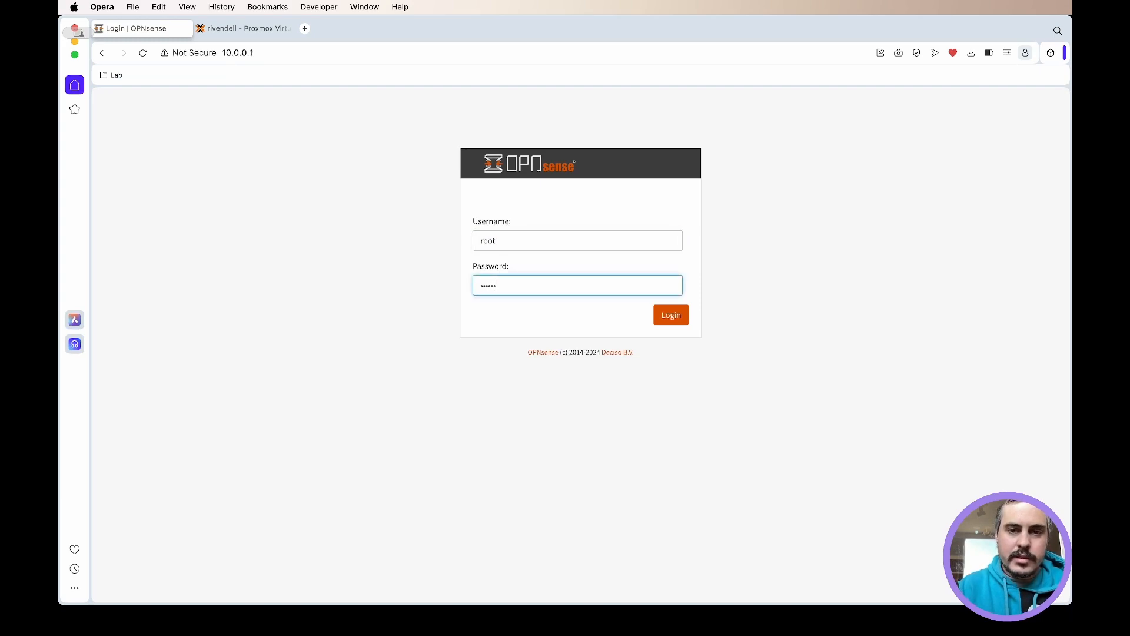
{"action": "key", "text": "Return"}
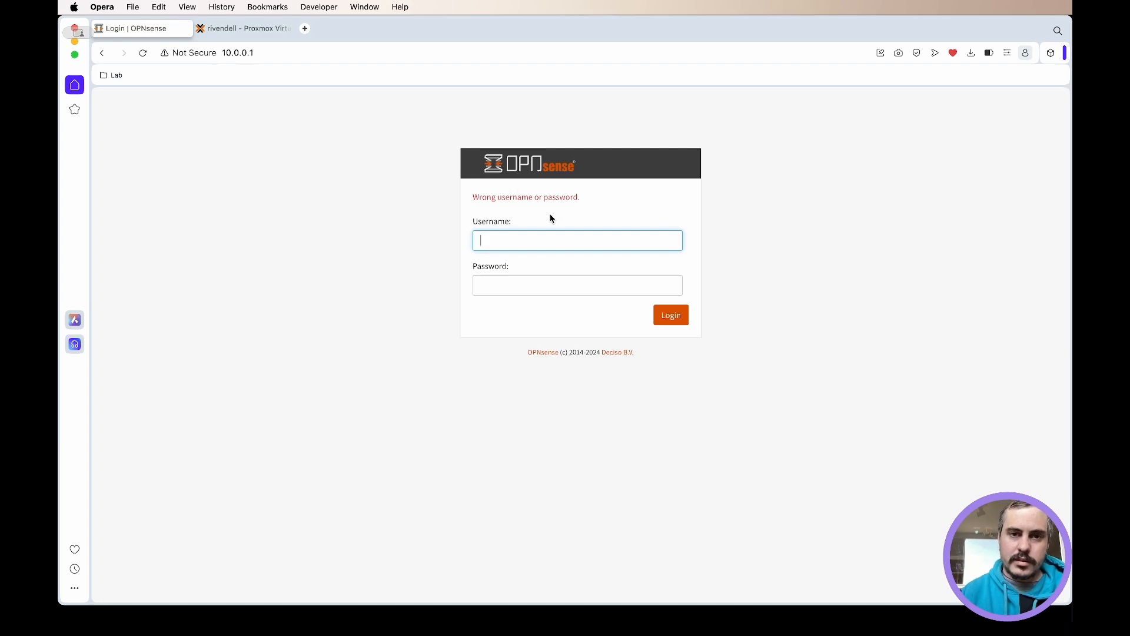
- Log in to the web interface as root, entering the one-time code together with the account password
{"action": "type", "text": "root"}
{"action": "left_click", "coordinate": [523, 283]}
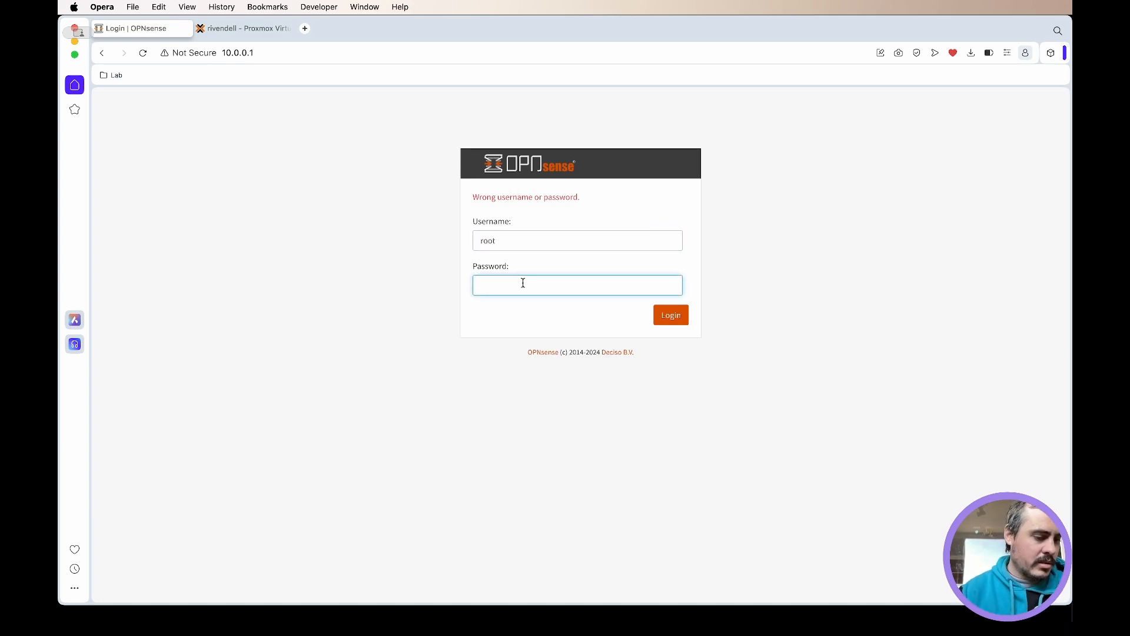
{"action": "type", "text": "•••"}
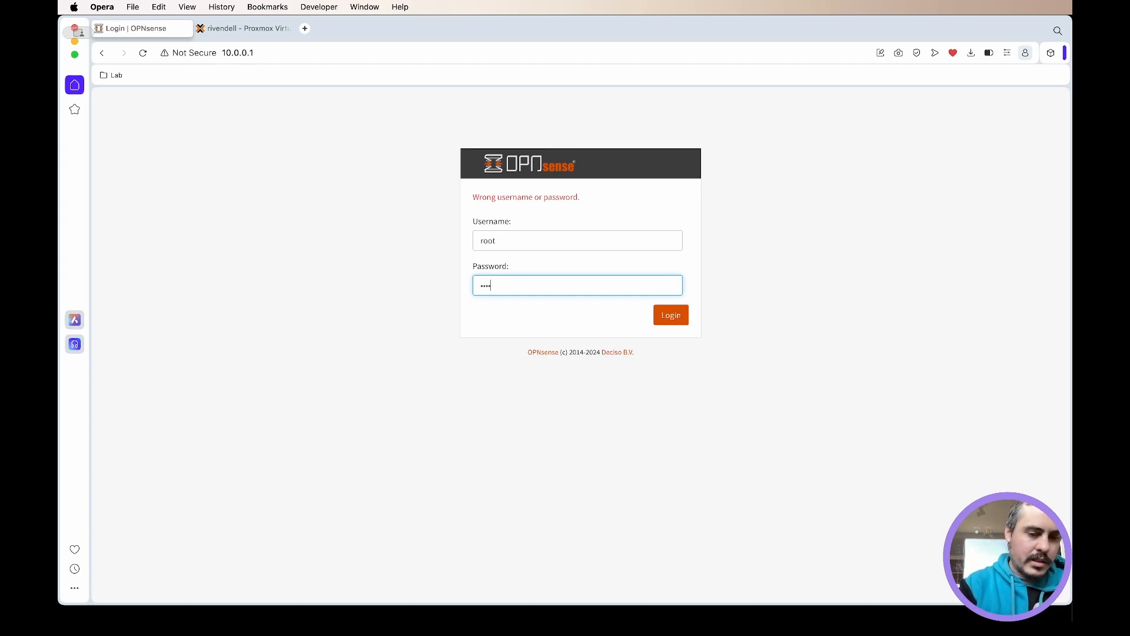
{"action": "type", "text": "•••••••••••••"}
{"action": "key", "text": "BackSpace"}
{"action": "key", "text": "BackSpace"}
{"action": "type", "text": "•"}
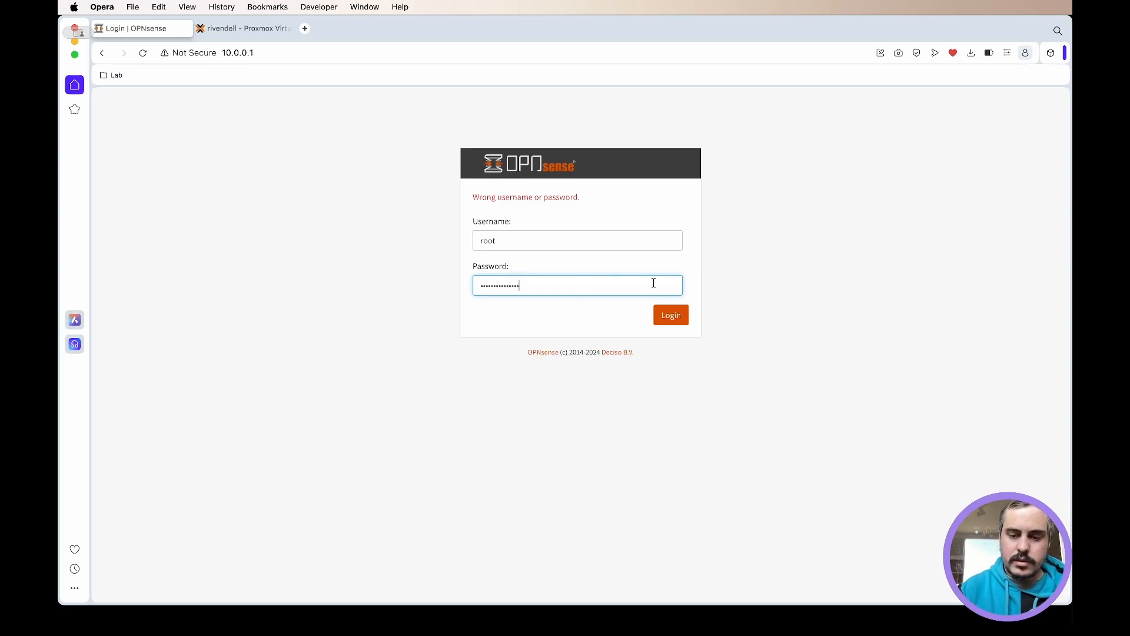
{"action": "left_click", "coordinate": [674, 318]}
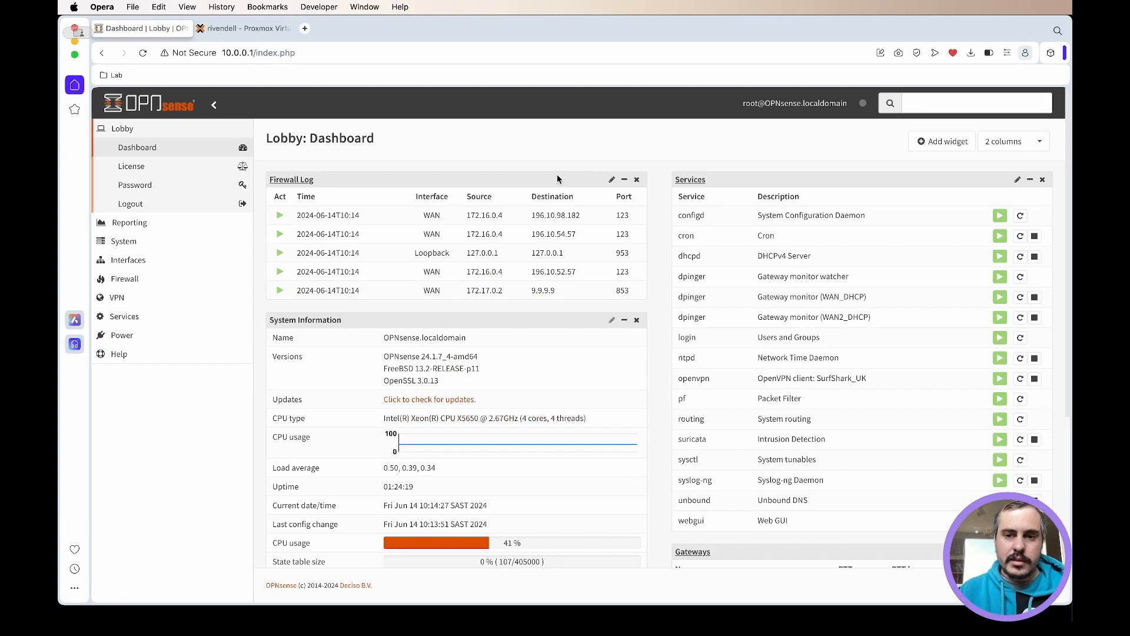
{"action": "scroll", "coordinate": [557, 179], "scroll_direction": "down", "scroll_amount": 5}
- Switch to the OPNsense VM's console in Proxmox and try to log in as root with the account password alone
{"action": "left_click", "coordinate": [243, 29]}
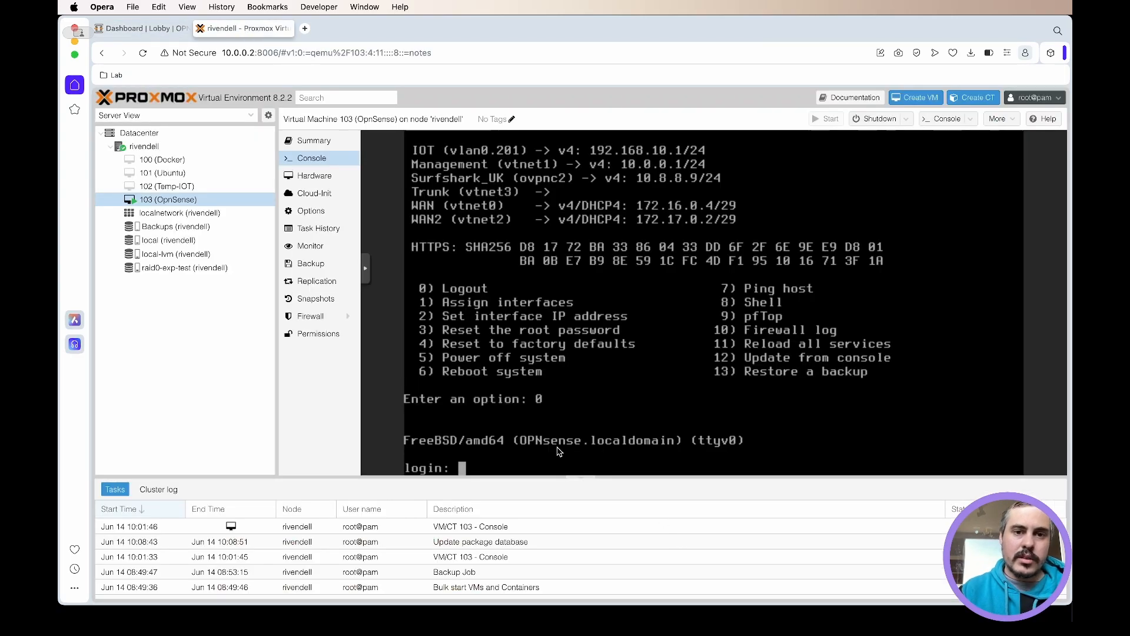
{"action": "type", "text": "root"}
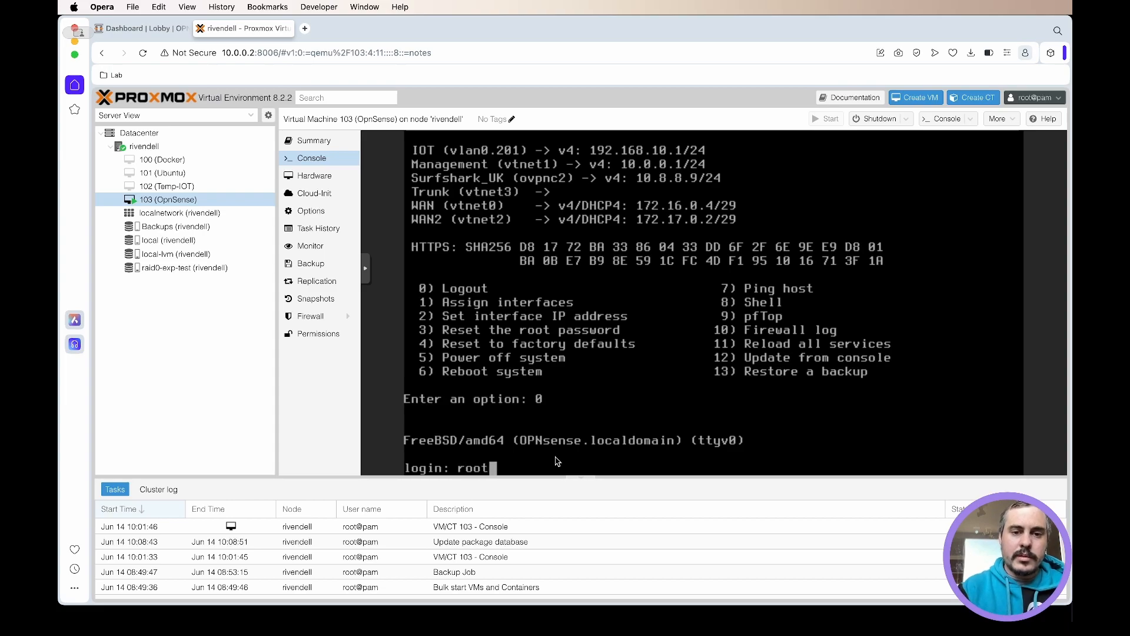
{"action": "key", "text": "Return"}
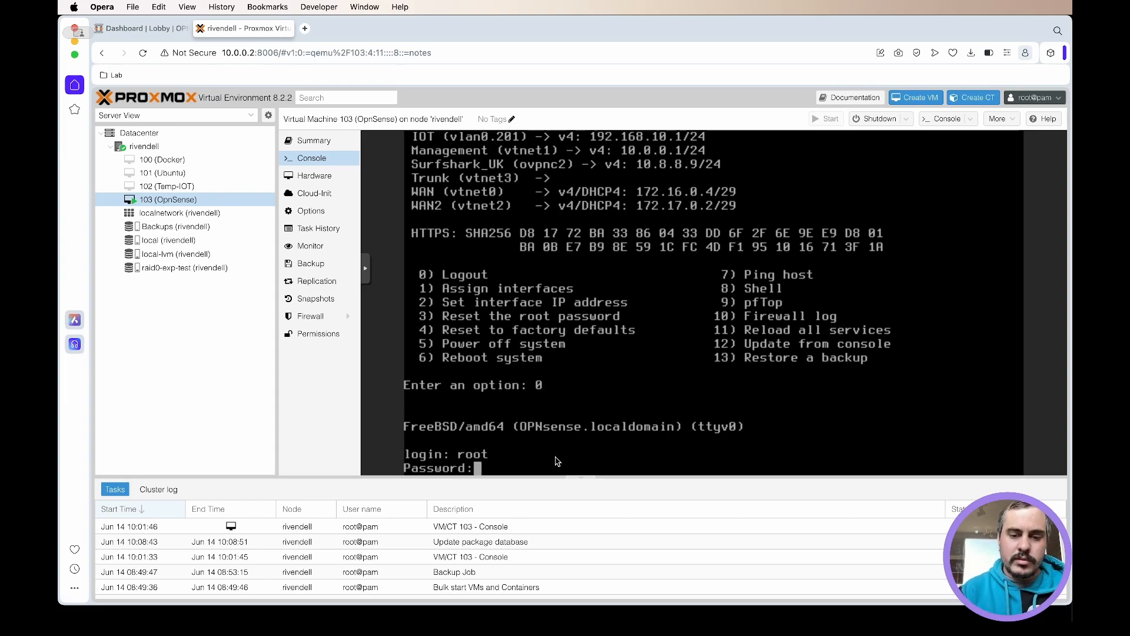
{"action": "key", "text": "Return"}
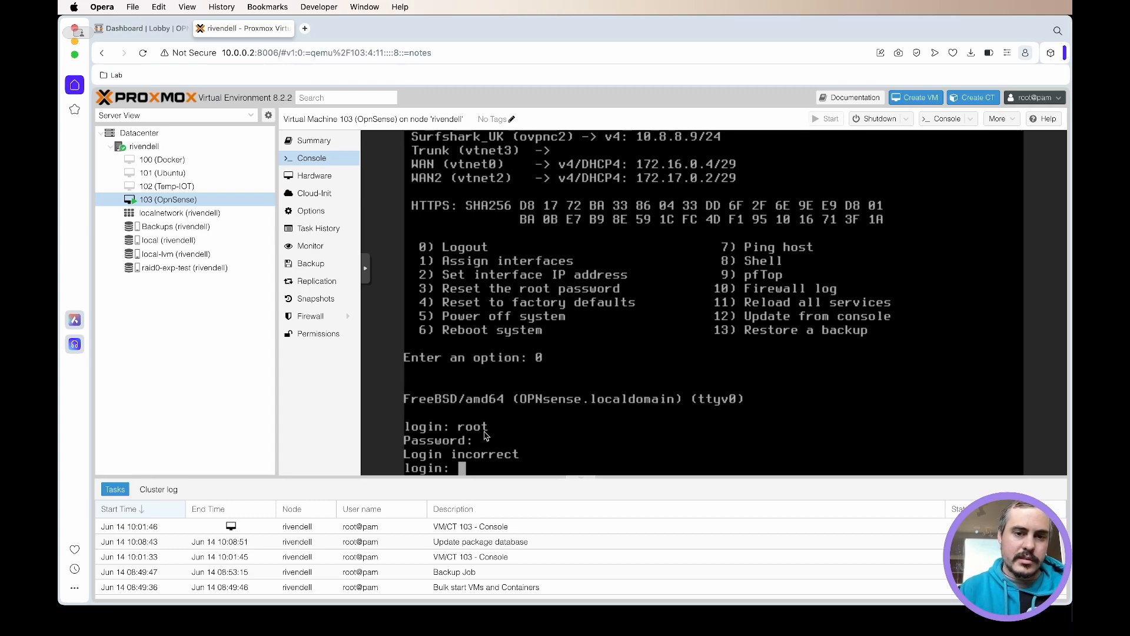
- Log in to the VM console as root, entering the one-time code together with the account password
{"action": "type", "text": "root"}
{"action": "key", "text": "Return"}
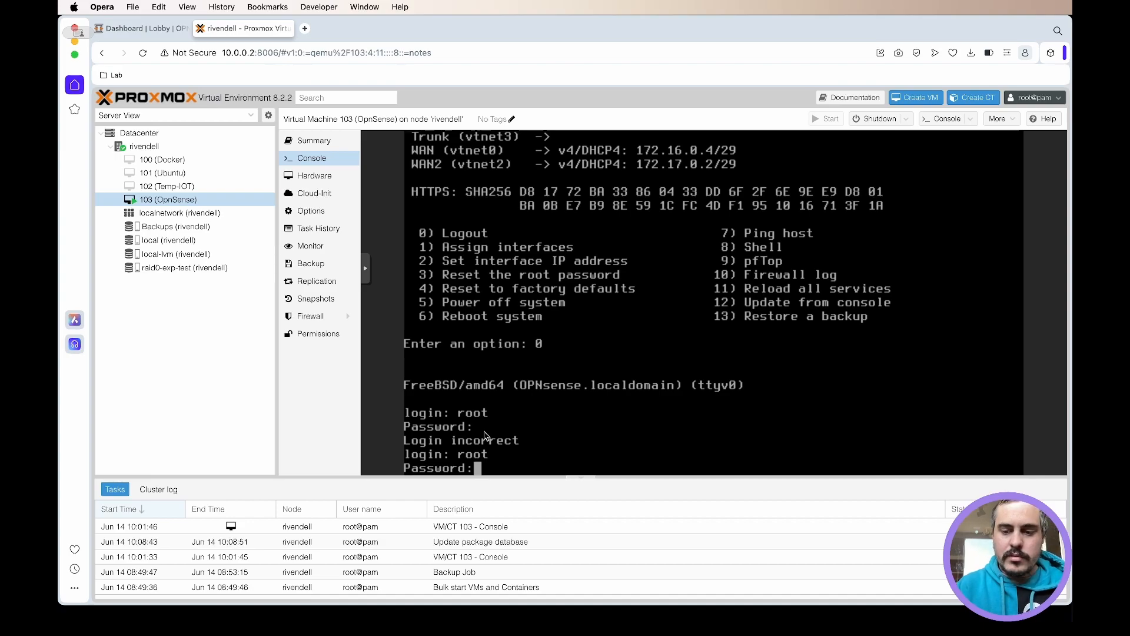
{"action": "key", "text": "Return"}
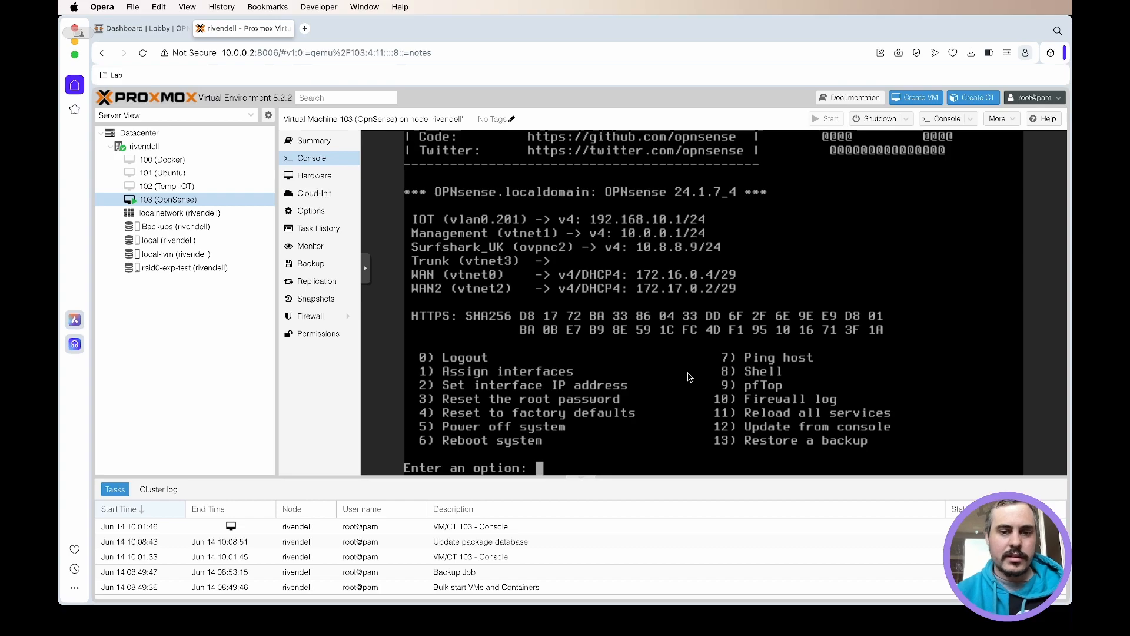
- Log out of the OPNsense console session with menu option 0
{"action": "type", "text": "0"}
{"action": "key", "text": "Return"}
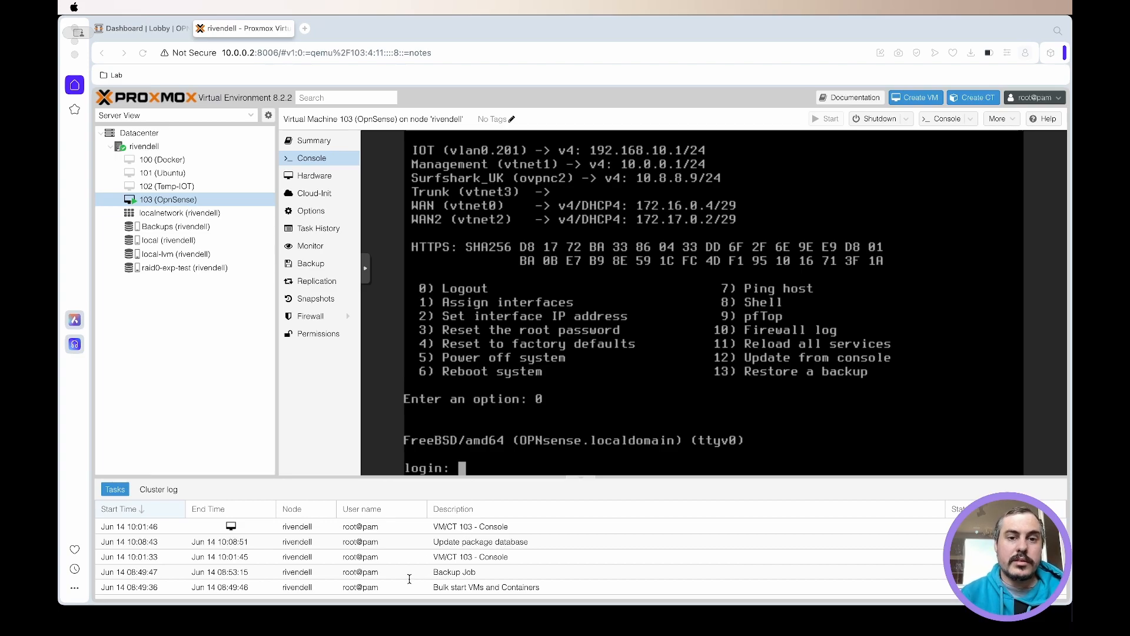
{"action": "left_click", "coordinate": [333, 610]}
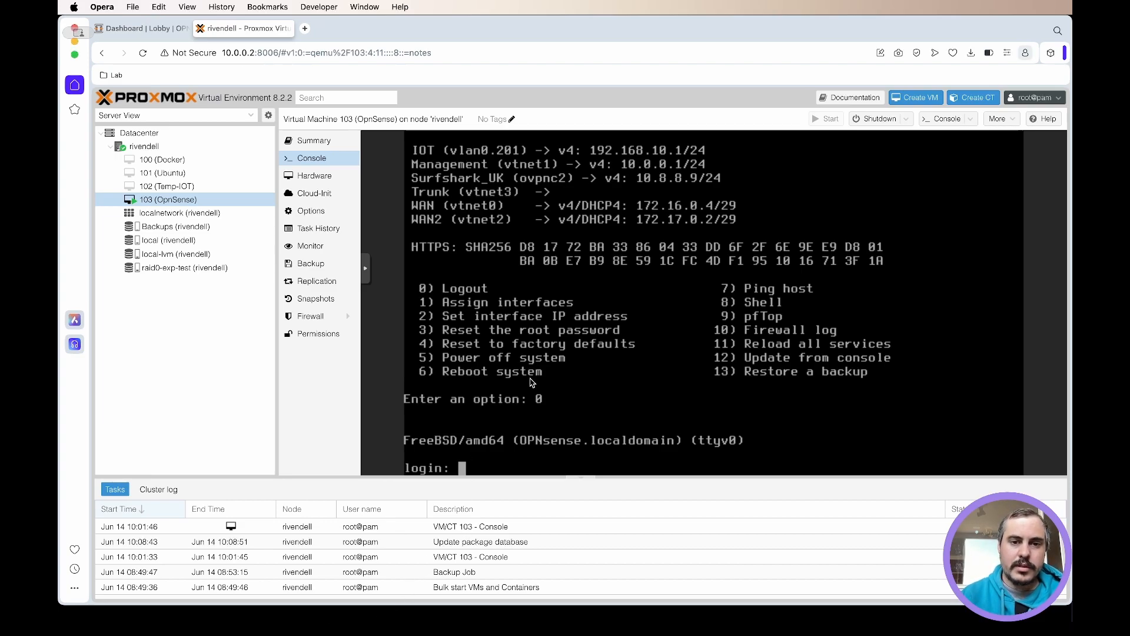
- Reboot the OPNsense VM into single-user mode and open the default /bin/sh shell
{"action": "left_click", "coordinate": [906, 118]}
{"action": "left_click", "coordinate": [876, 142]}
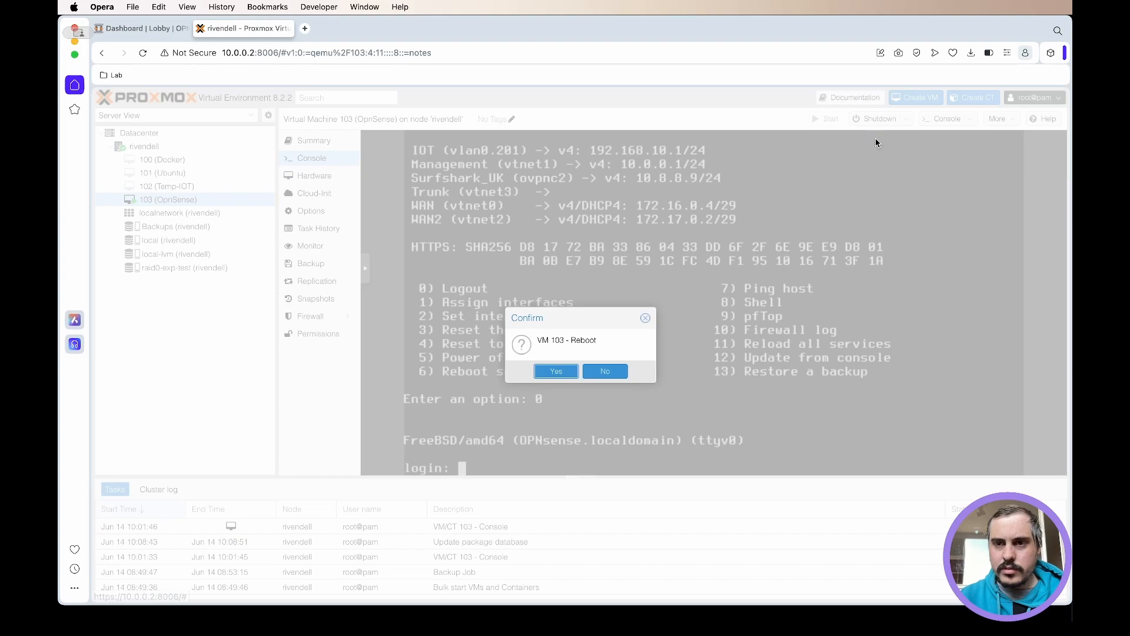
{"action": "left_click", "coordinate": [557, 372]}
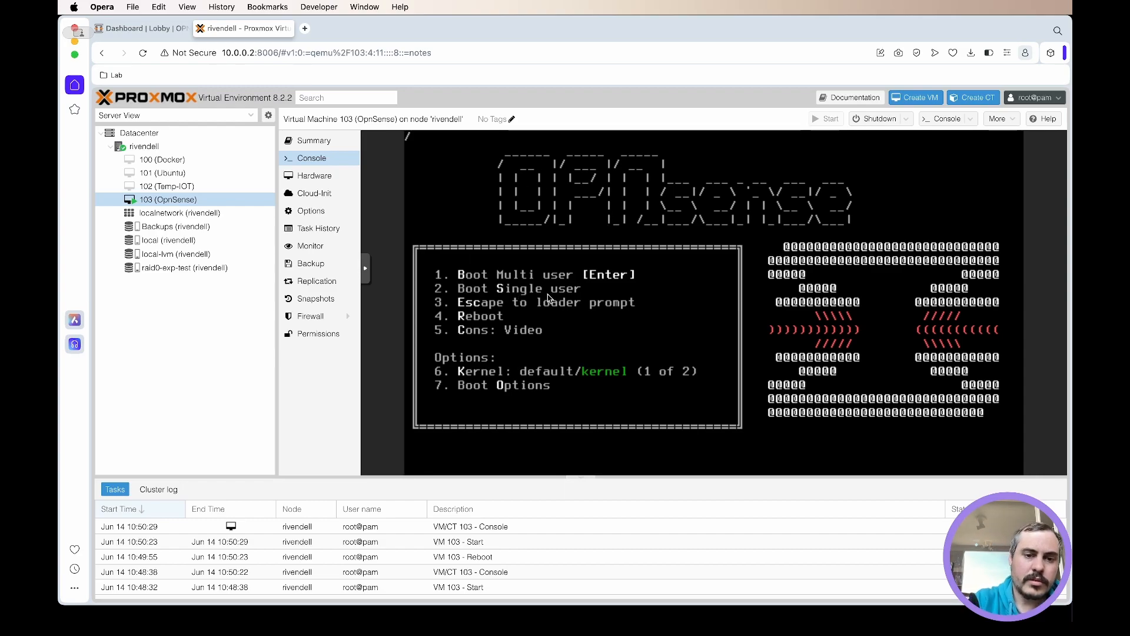
{"action": "key", "text": "Return"}
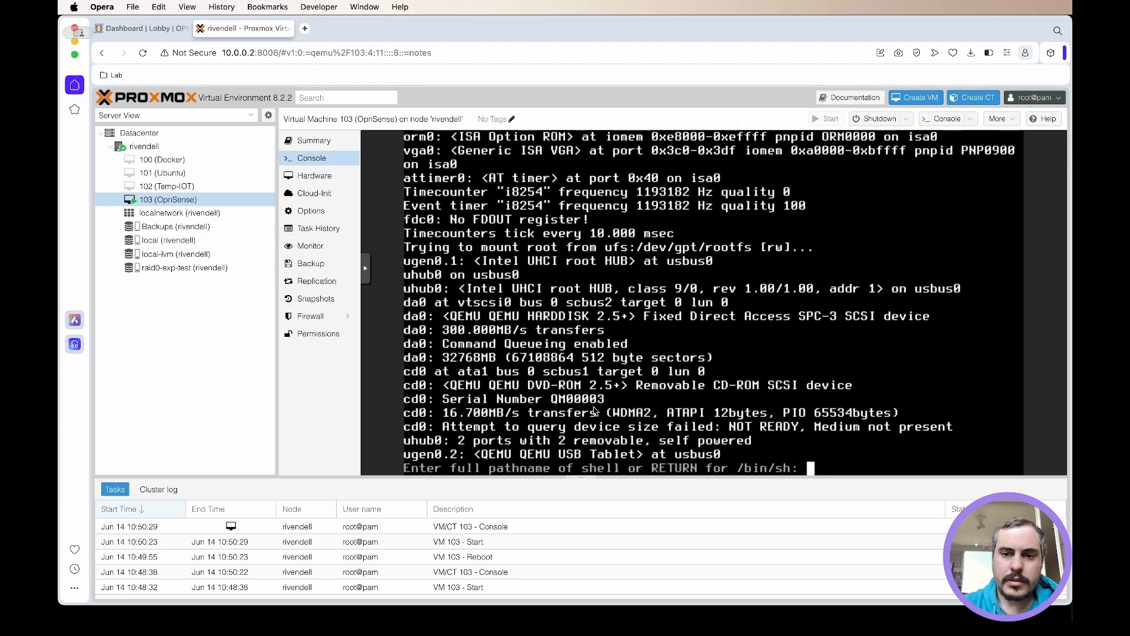
{"action": "key", "text": "Return"}
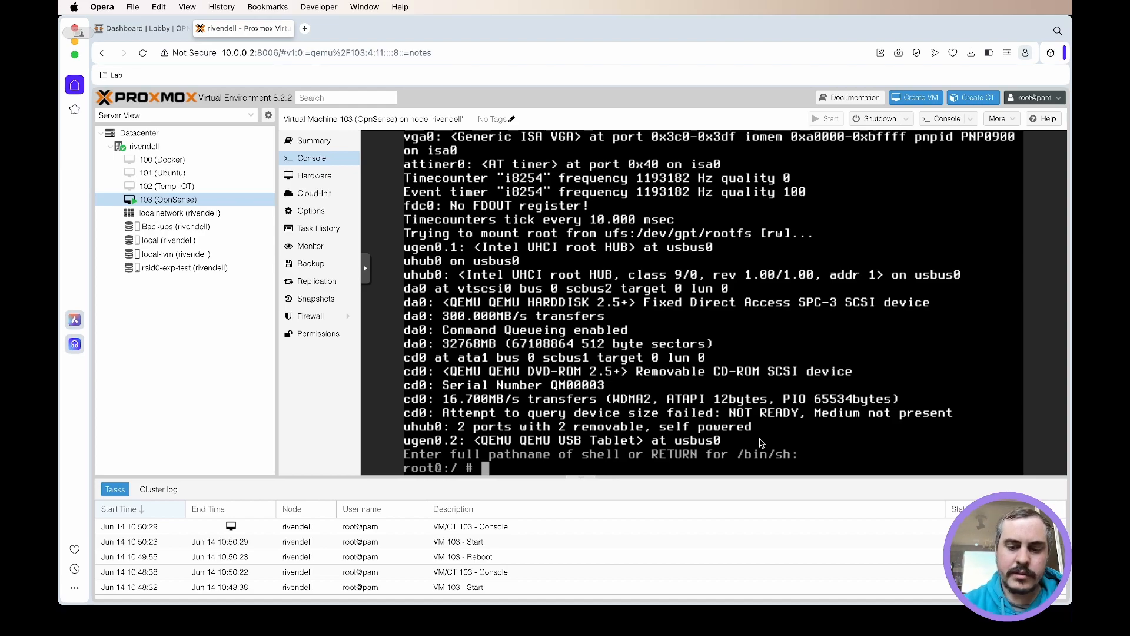
- Mount the root filesystem as writable by running mount -o rw /
{"action": "type", "text": "mount "}
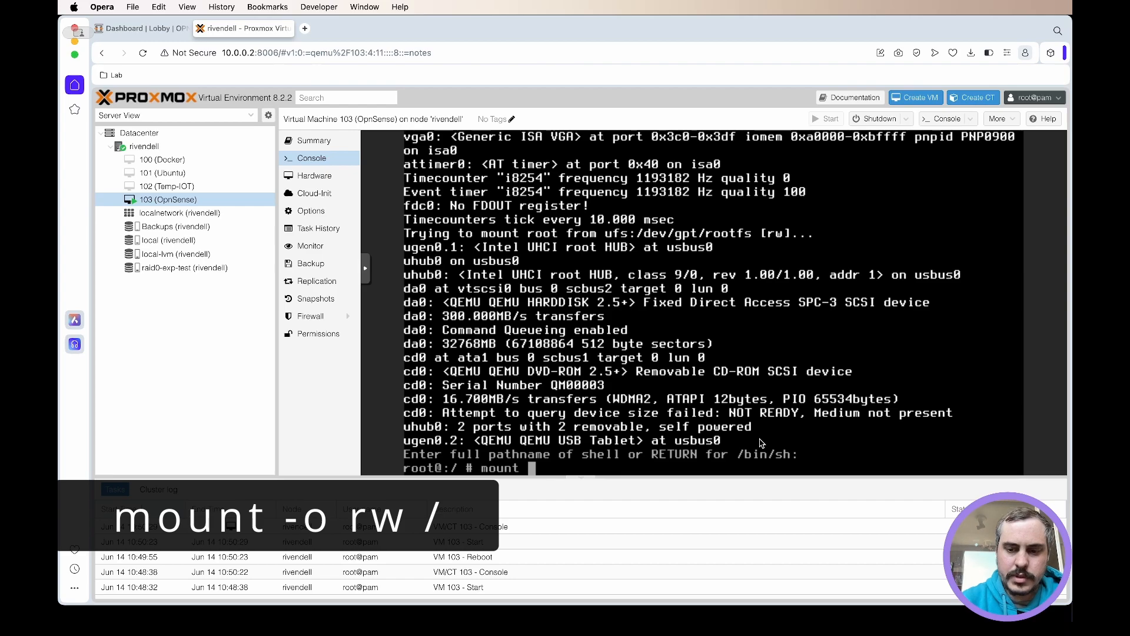
{"action": "type", "text": "-"}
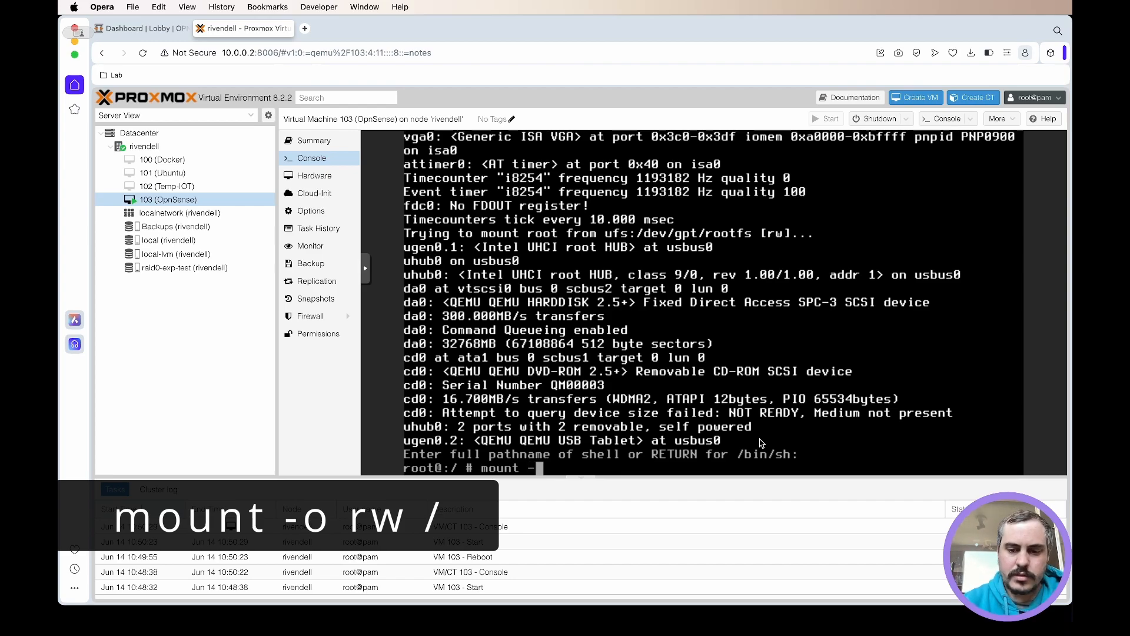
{"action": "type", "text": "o"}
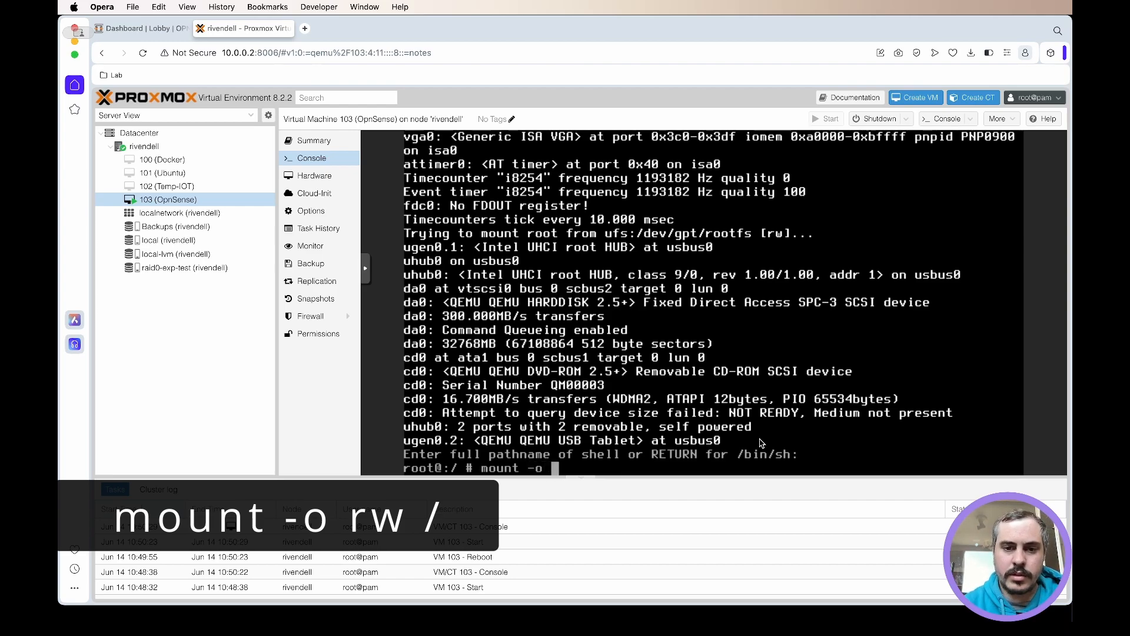
{"action": "type", "text": " rw /"}
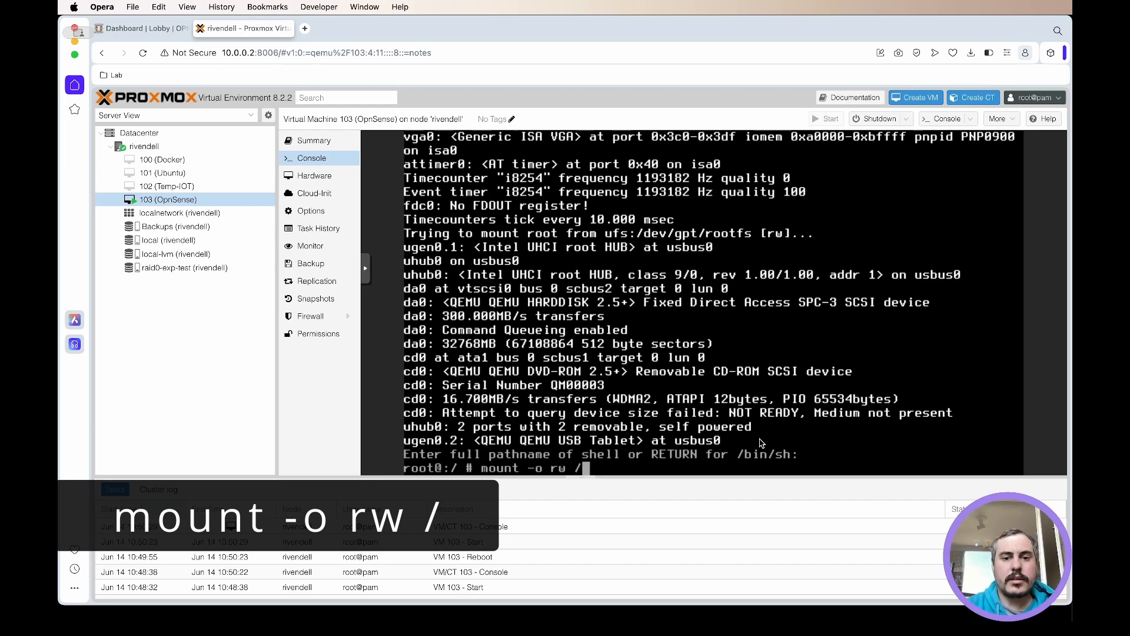
{"action": "key", "text": "Return"}
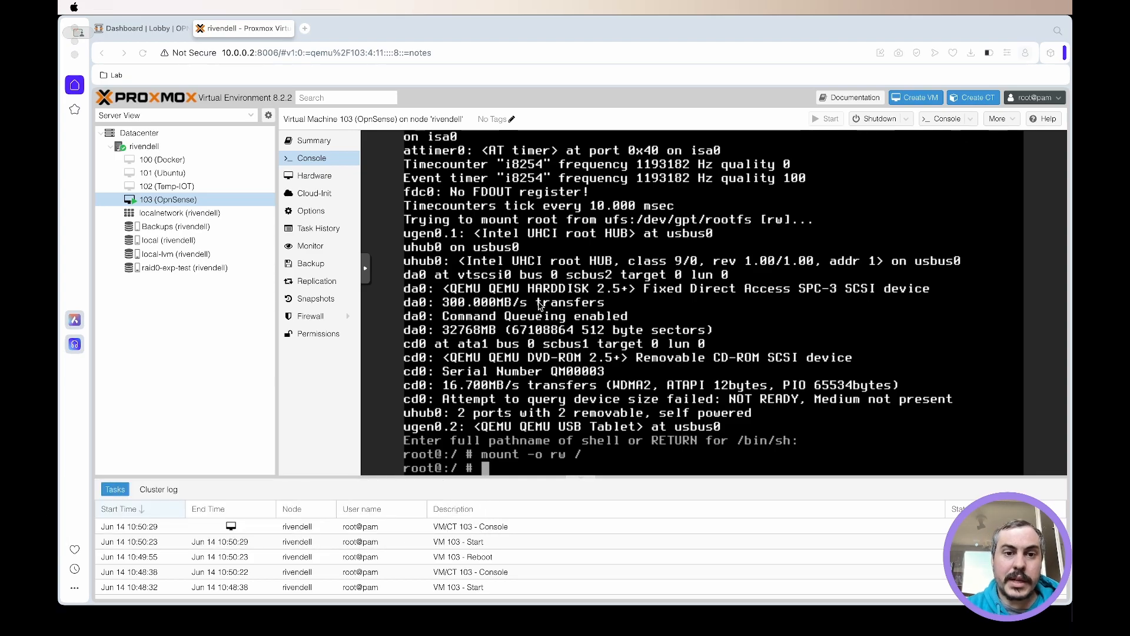
- Run /usr/local/sbin/opnsense-shell password and agree to restore root's login behaviour to its defaults
{"action": "type", "text": "/usr/local/"}
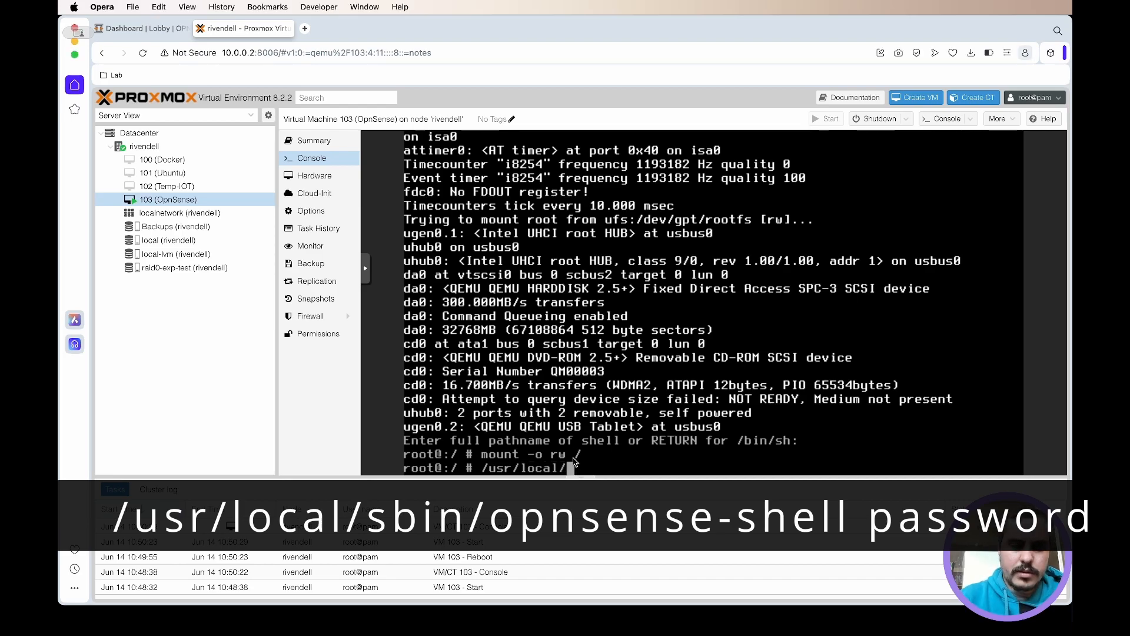
{"action": "type", "text": "sbin/opnsen"}
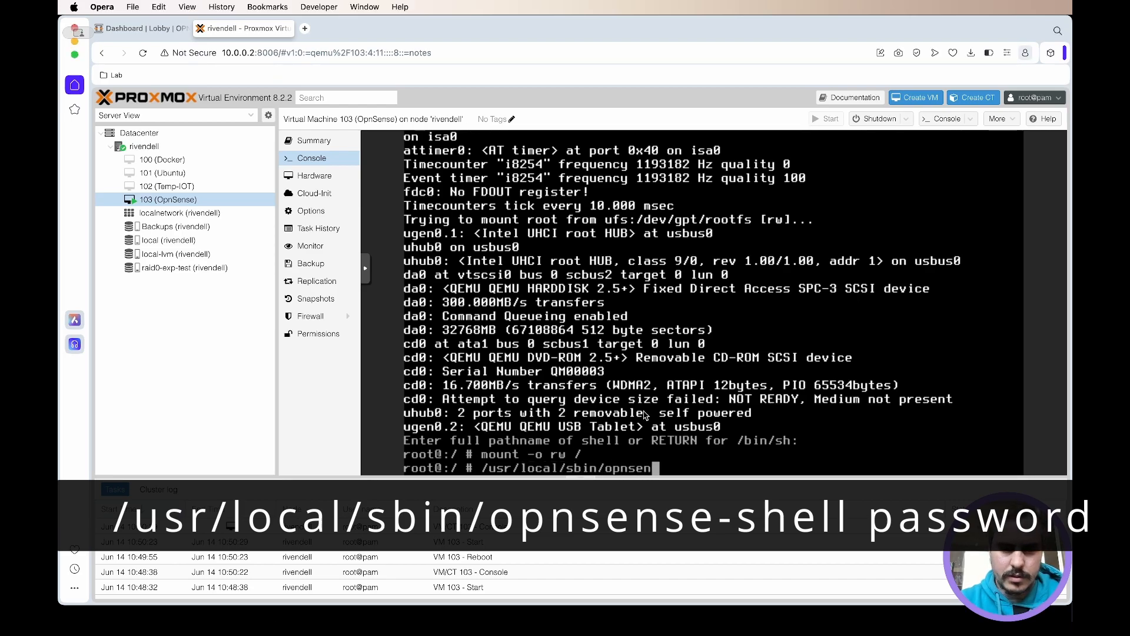
{"action": "type", "text": "se-shell password"}
{"action": "key", "text": "Return"}
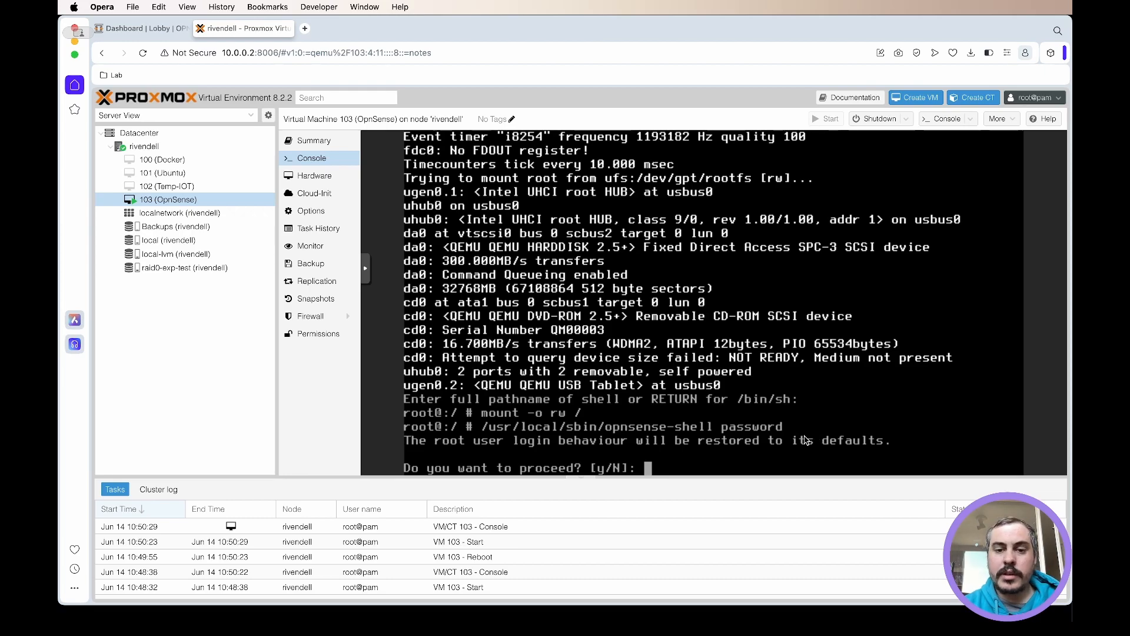
{"action": "type", "text": "y"}
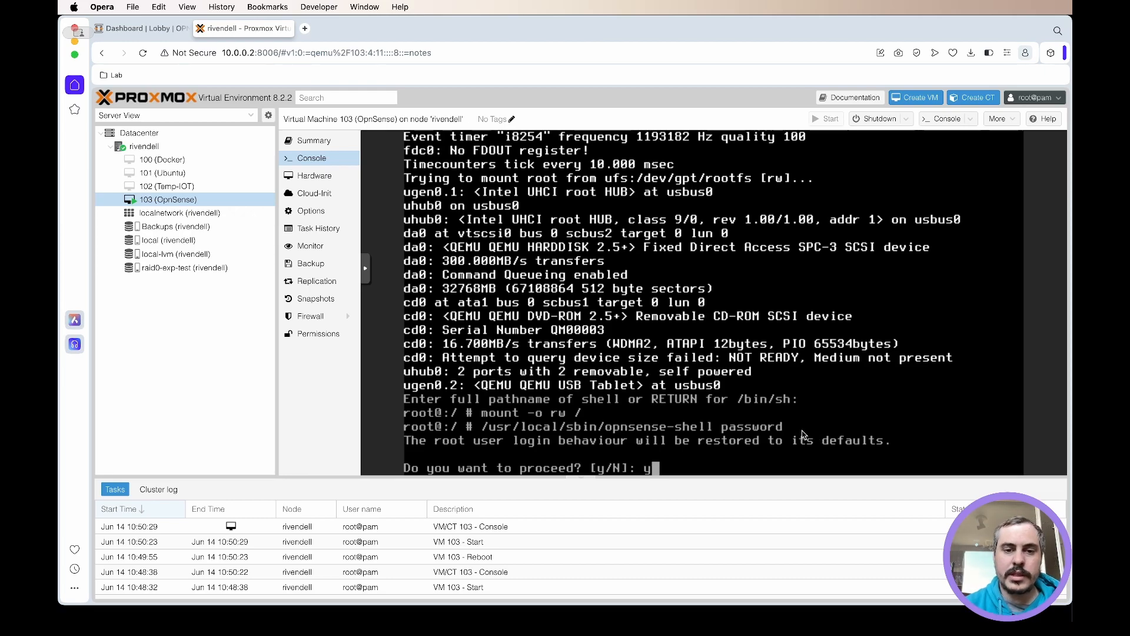
{"action": "key", "text": "Return"}
- Set the authentication server back to Local Database, and enter and confirm a new root password
{"action": "type", "text": "y"}
{"action": "key", "text": "Return"}
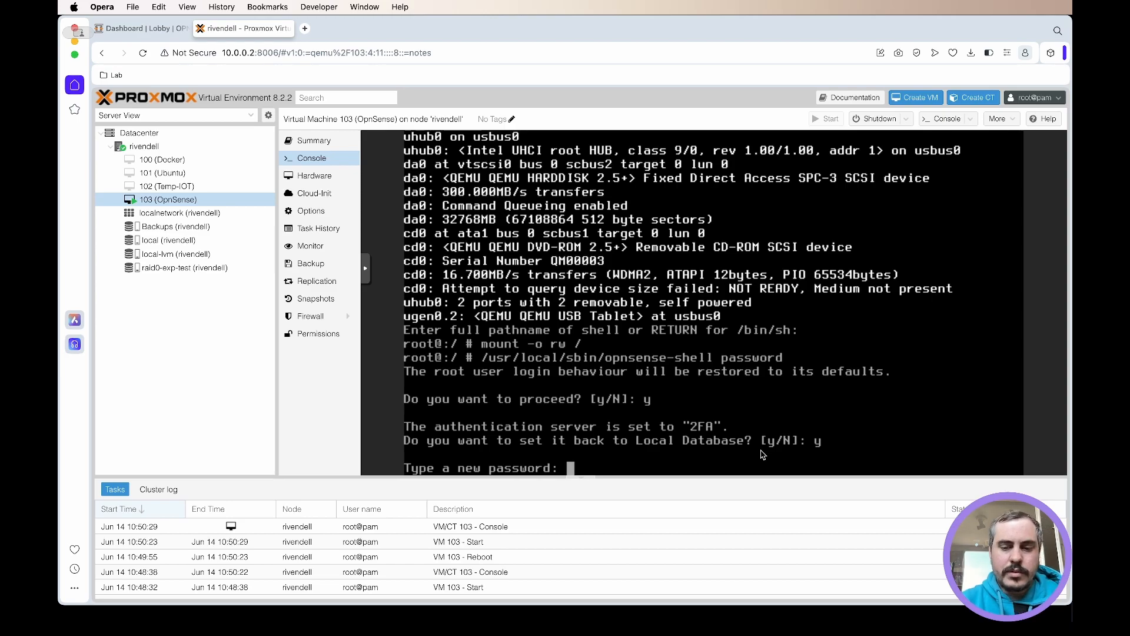
{"action": "key", "text": "Return"}
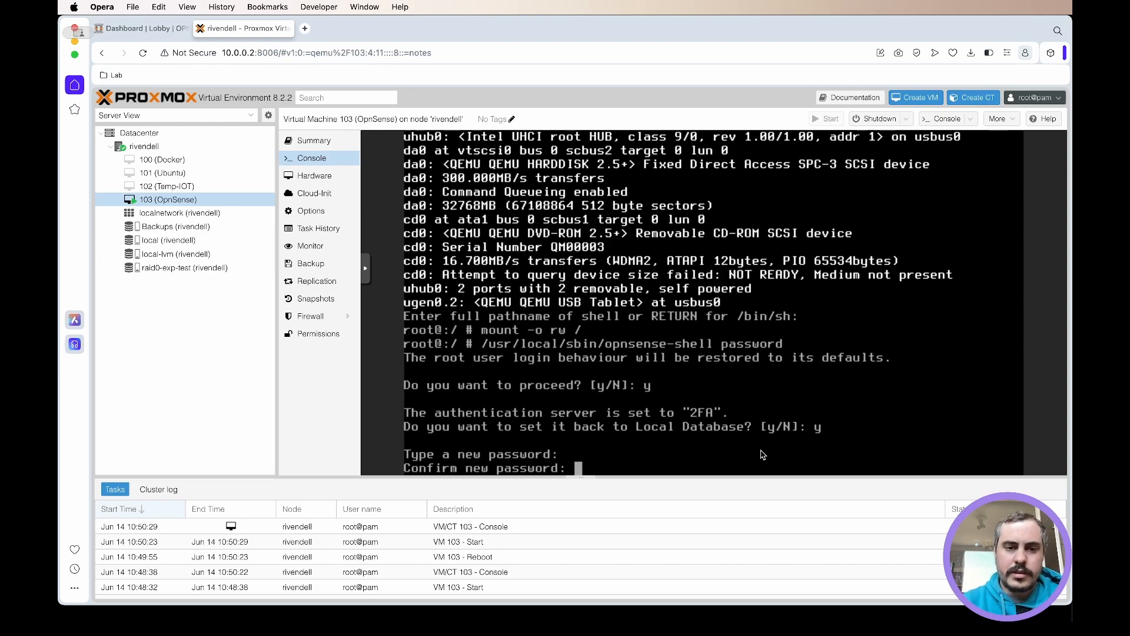
{"action": "key", "text": "Return"}
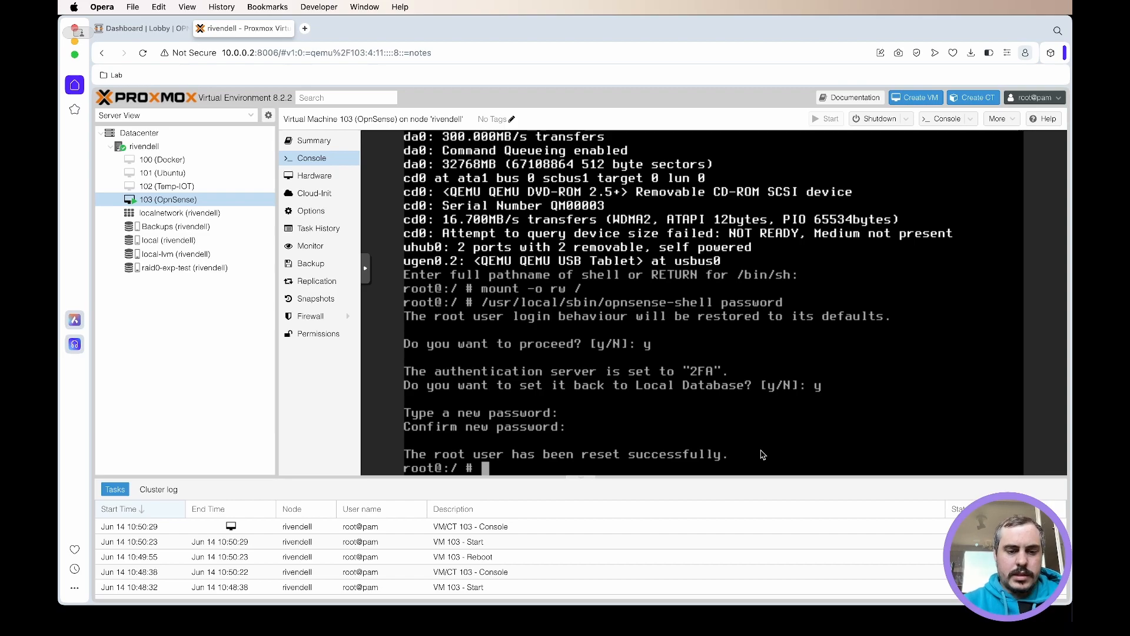
- Exit the single-user shell to continue booting, and log in to the console as root with the account password alone
{"action": "type", "text": "exit"}
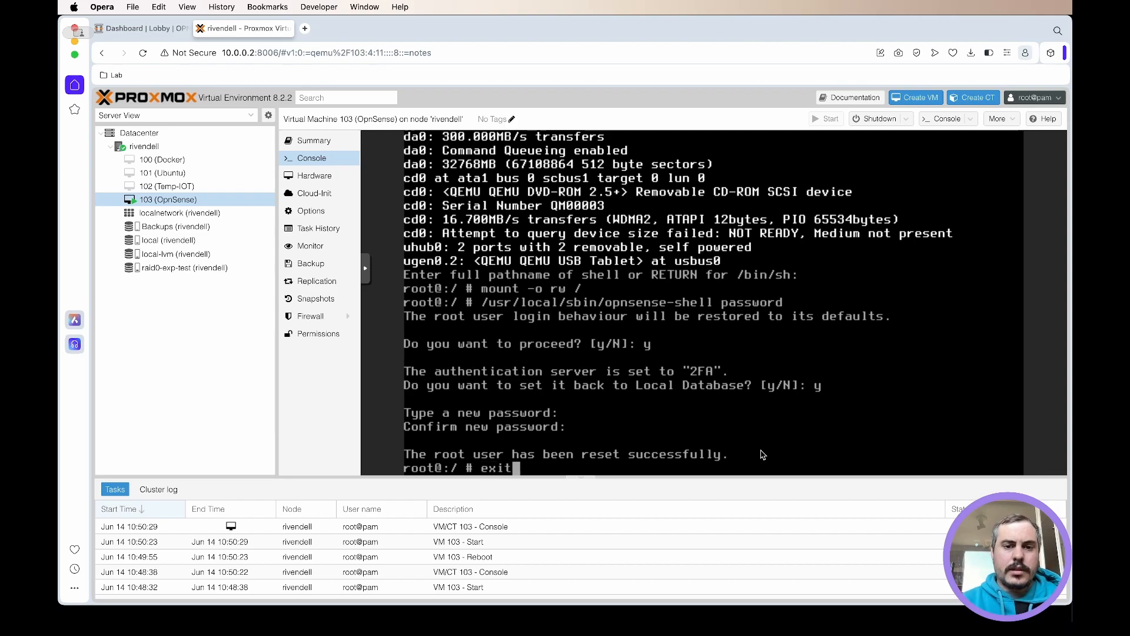
{"action": "key", "text": "Return"}
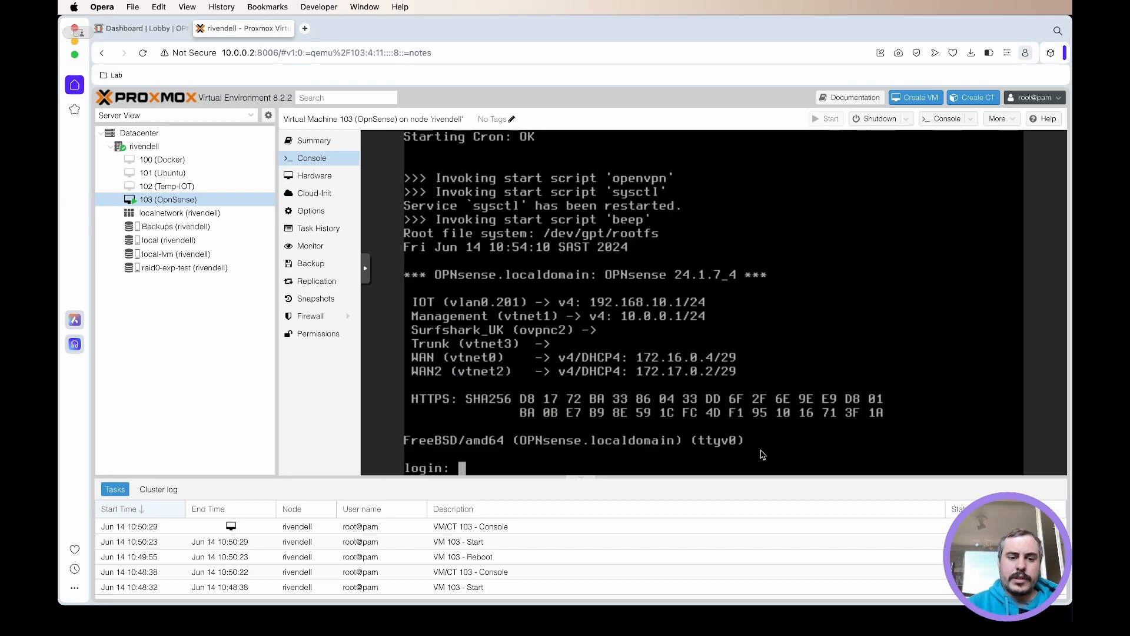
{"action": "type", "text": "root"}
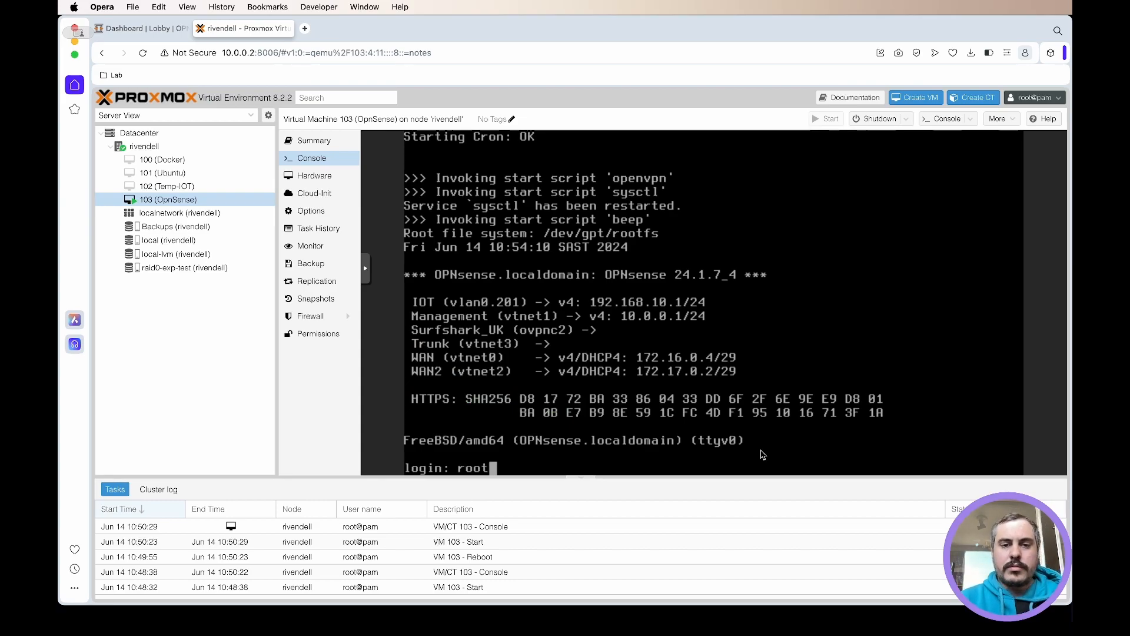
{"action": "key", "text": "Return"}
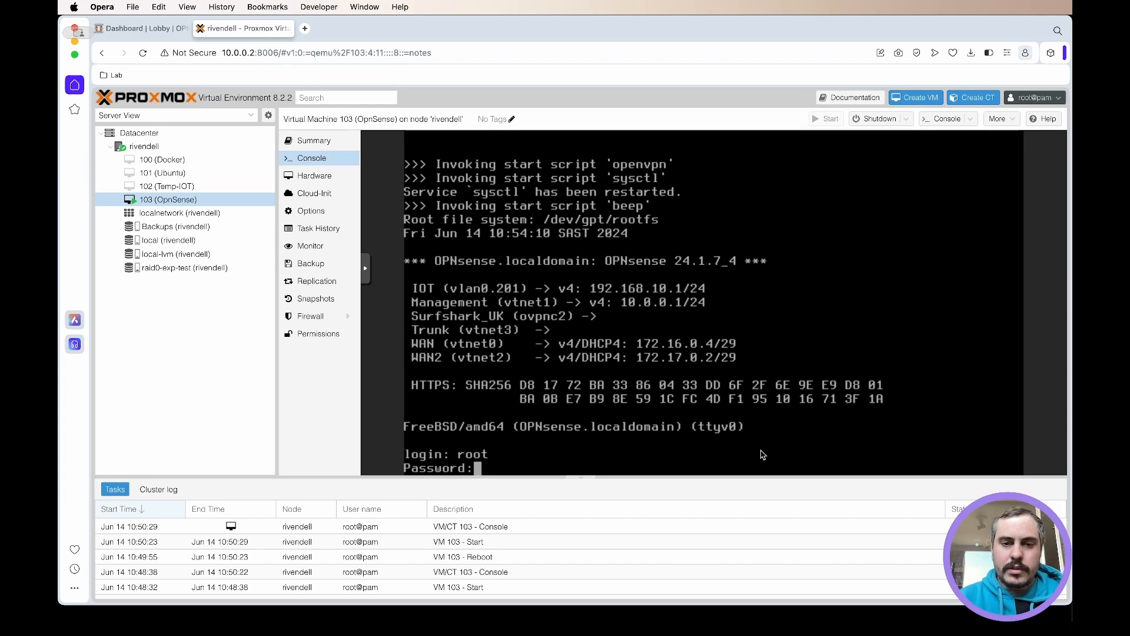
{"action": "key", "text": "Return"}
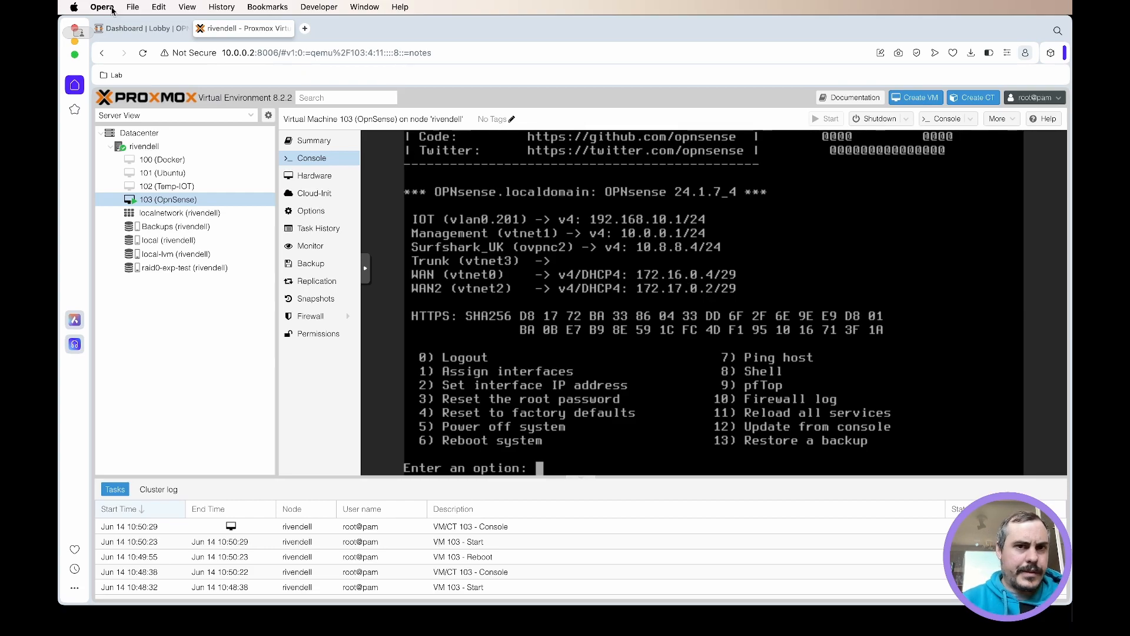
- Switch to the OPNsense web interface, reload it, and log in as root with the account password alone
{"action": "left_click", "coordinate": [134, 34]}
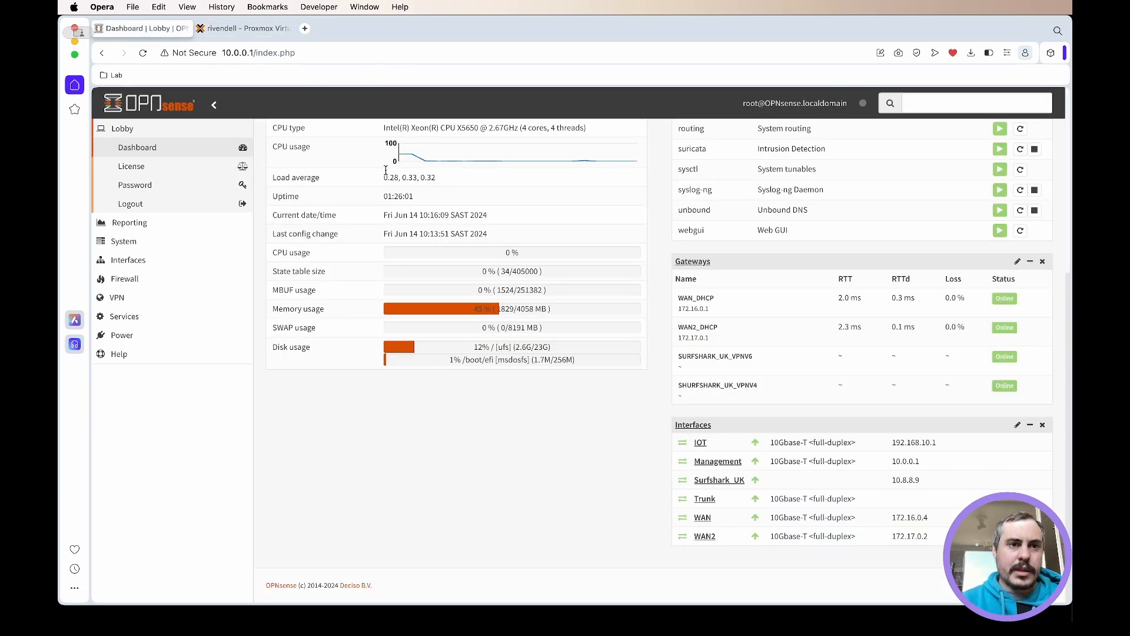
{"action": "left_click", "coordinate": [315, 53]}
{"action": "key", "text": "Return"}
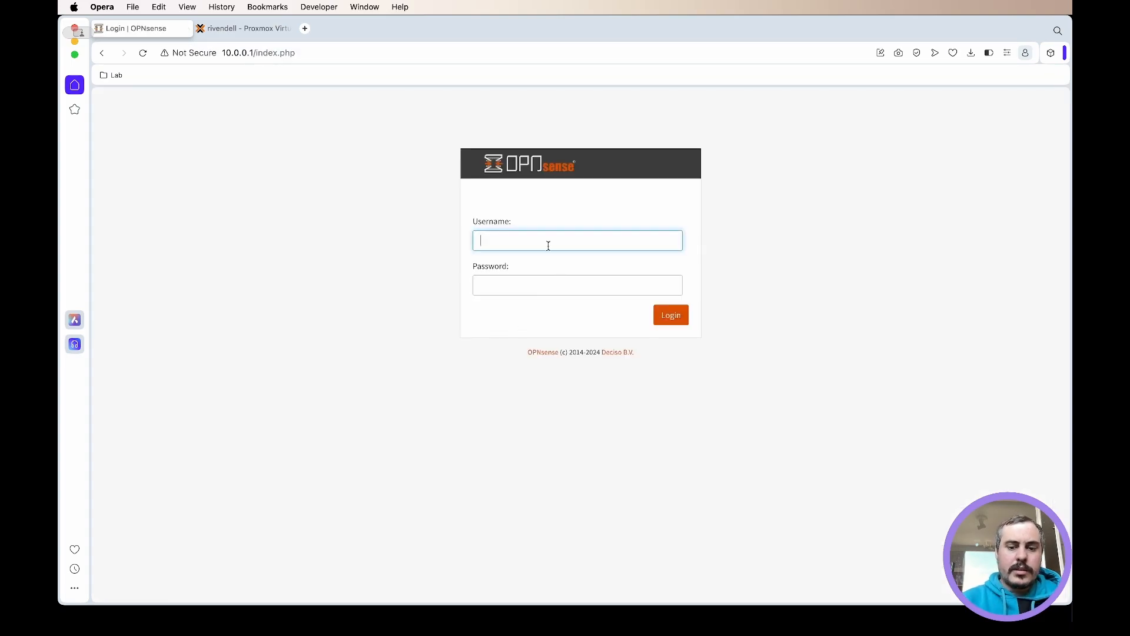
{"action": "key", "text": "Tab"}
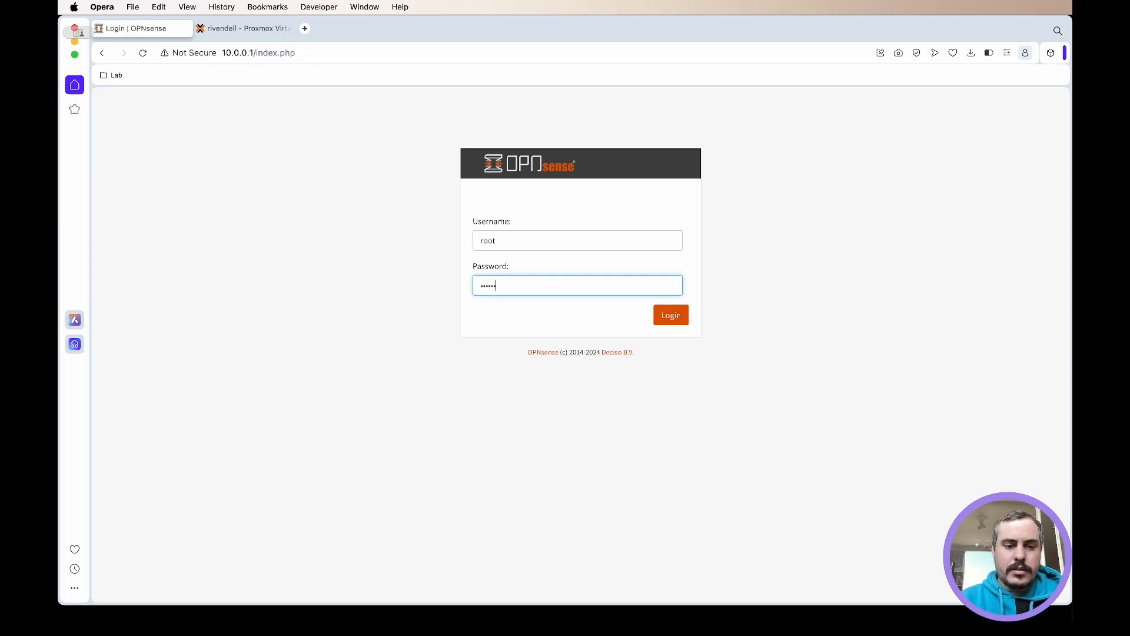
{"action": "type", "text": "•"}
{"action": "key", "text": "Return"}
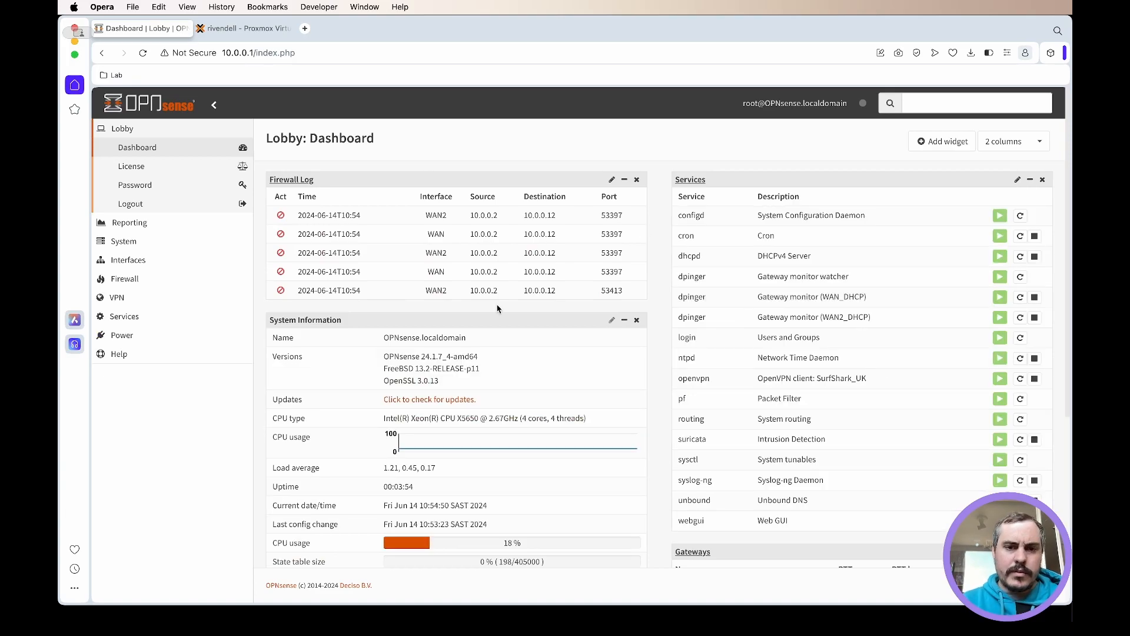
- Check the list of configured authentication servers under System: Access
{"action": "left_click", "coordinate": [154, 246]}
{"action": "left_click", "coordinate": [171, 195]}
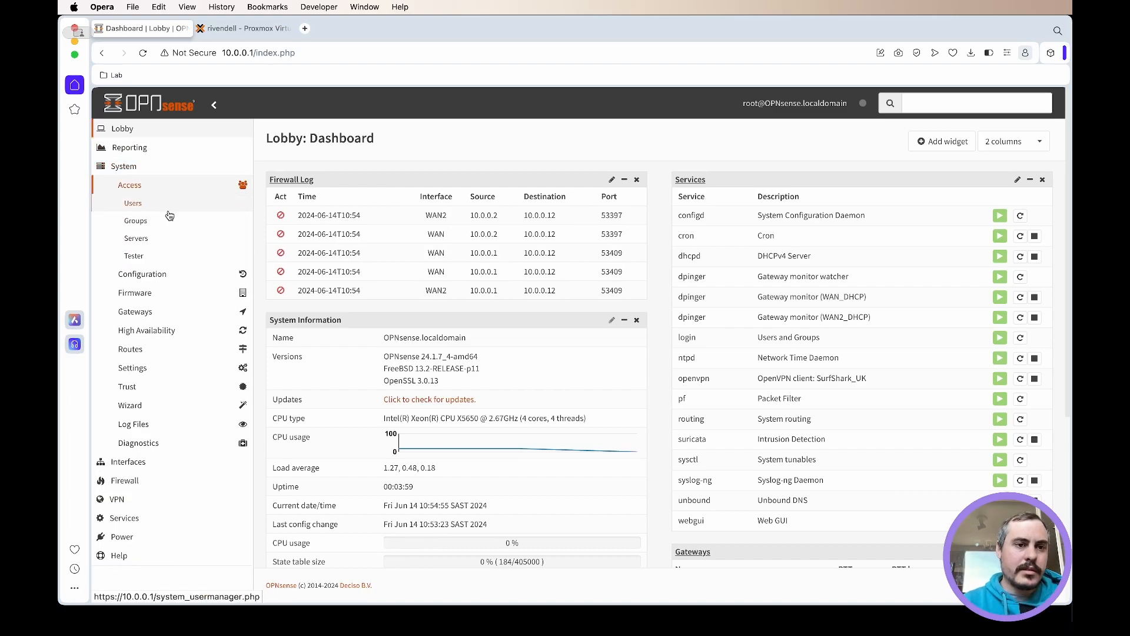
{"action": "left_click", "coordinate": [159, 243]}
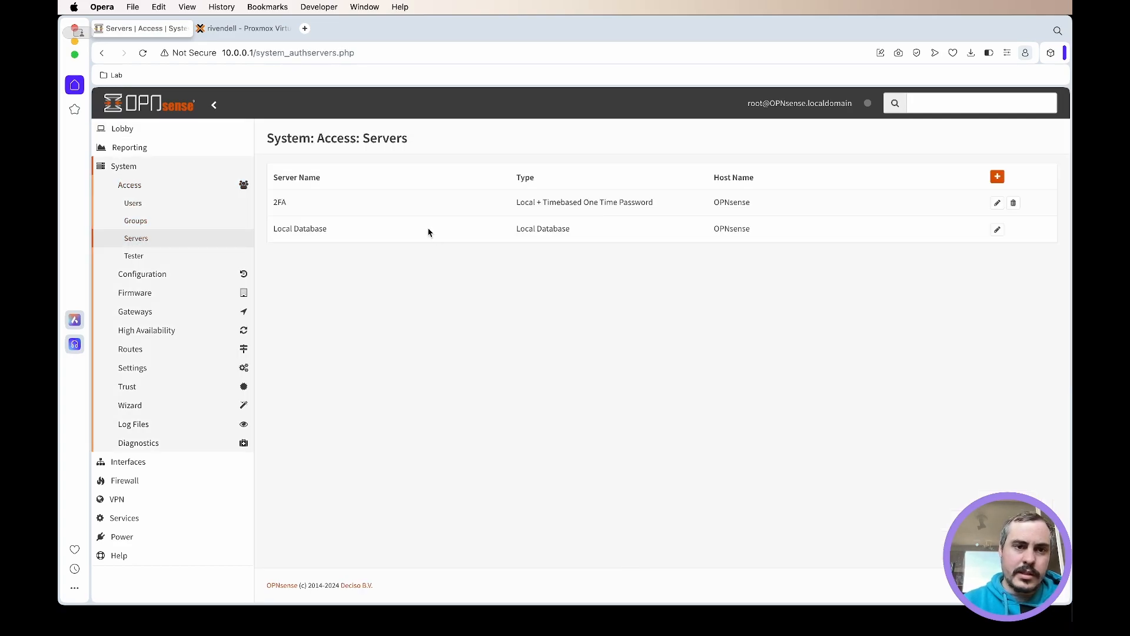
- In the system administration settings, replace Local Database with 2FA as the authentication server and save
{"action": "left_click", "coordinate": [137, 367]}
{"action": "left_click", "coordinate": [159, 316]}
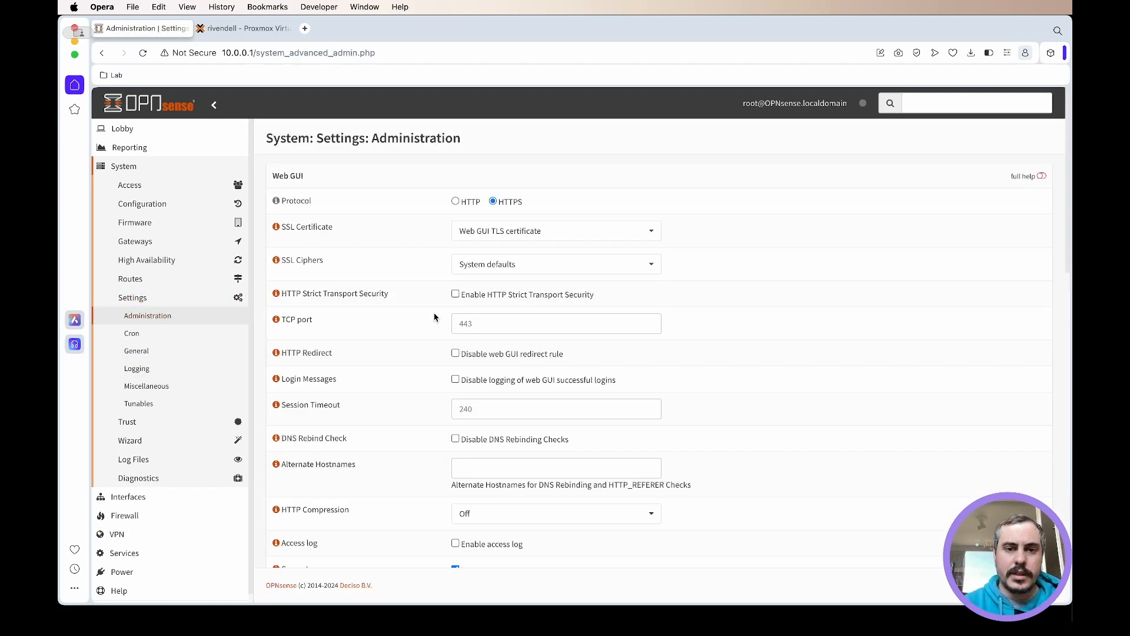
{"action": "scroll", "coordinate": [435, 318], "scroll_direction": "down", "scroll_amount": 15}
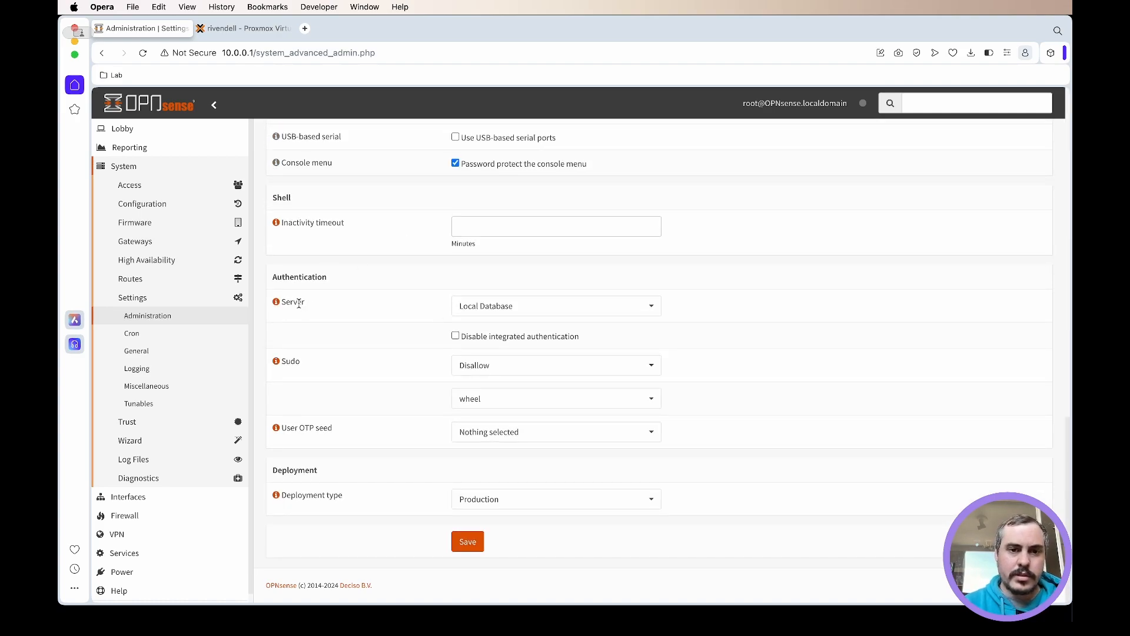
{"action": "left_click", "coordinate": [589, 312]}
{"action": "left_click", "coordinate": [523, 329]}
{"action": "left_click", "coordinate": [549, 345]}
{"action": "left_click", "coordinate": [383, 315]}
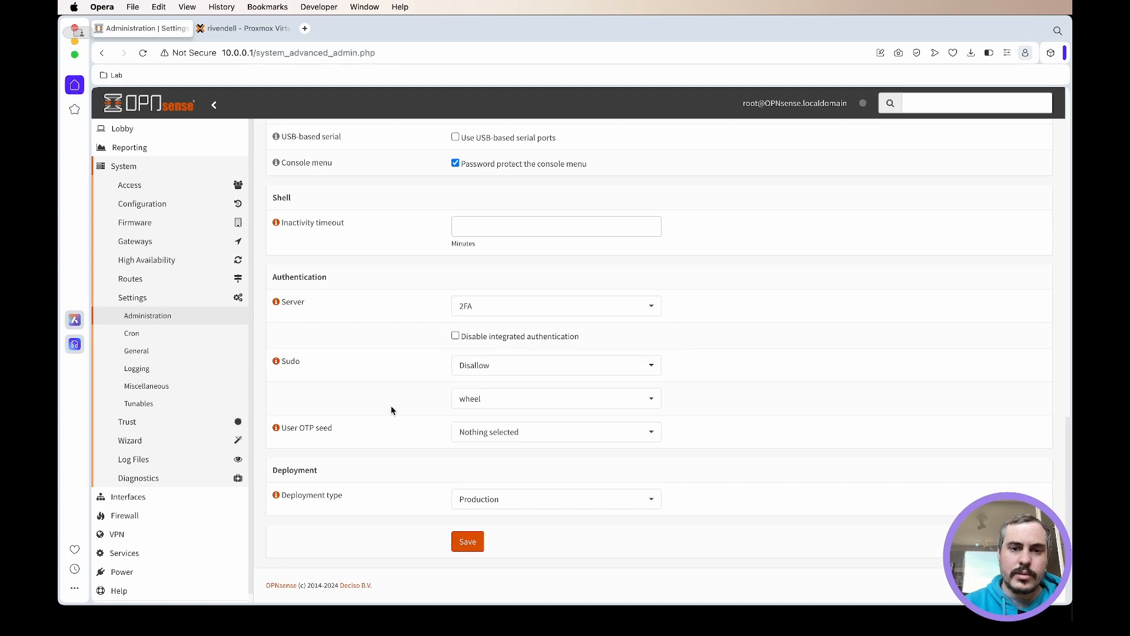
{"action": "left_click", "coordinate": [468, 542]}
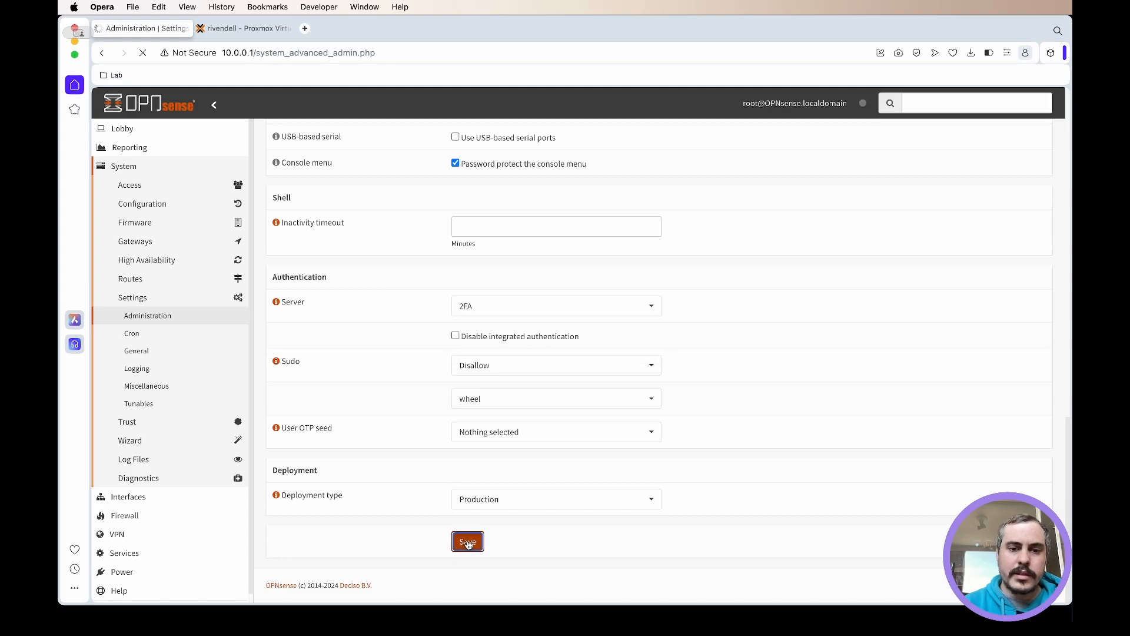
- Generate and save a new 160-bit OTP secret for the root user, and reveal its OTP QR code
{"action": "left_click", "coordinate": [142, 185]}
{"action": "left_click", "coordinate": [133, 203]}
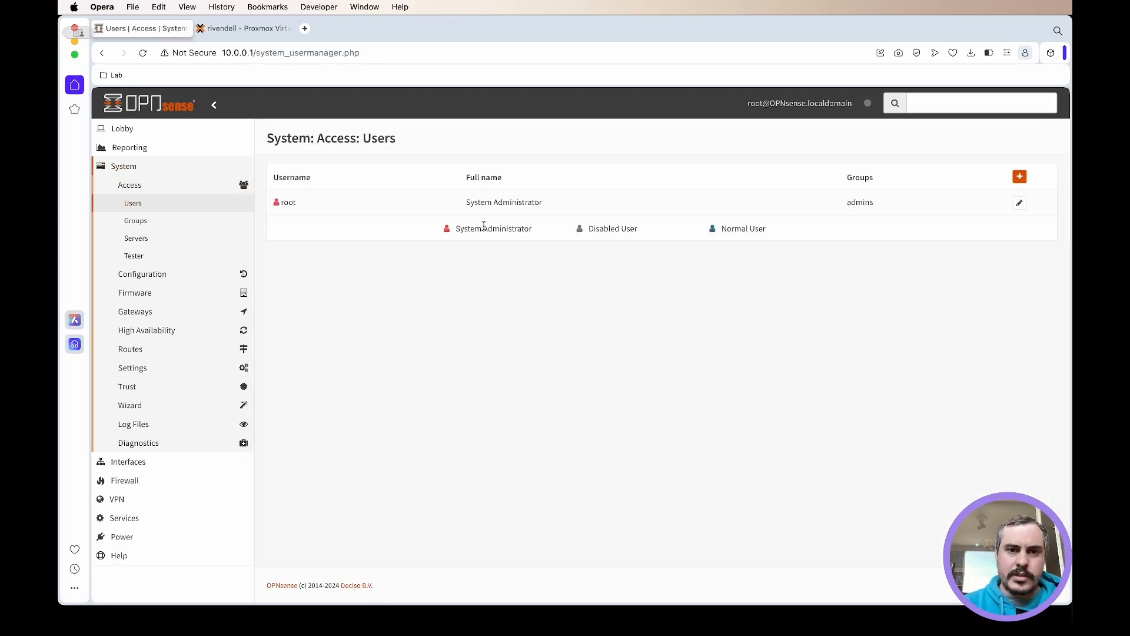
{"action": "left_click", "coordinate": [1019, 203]}
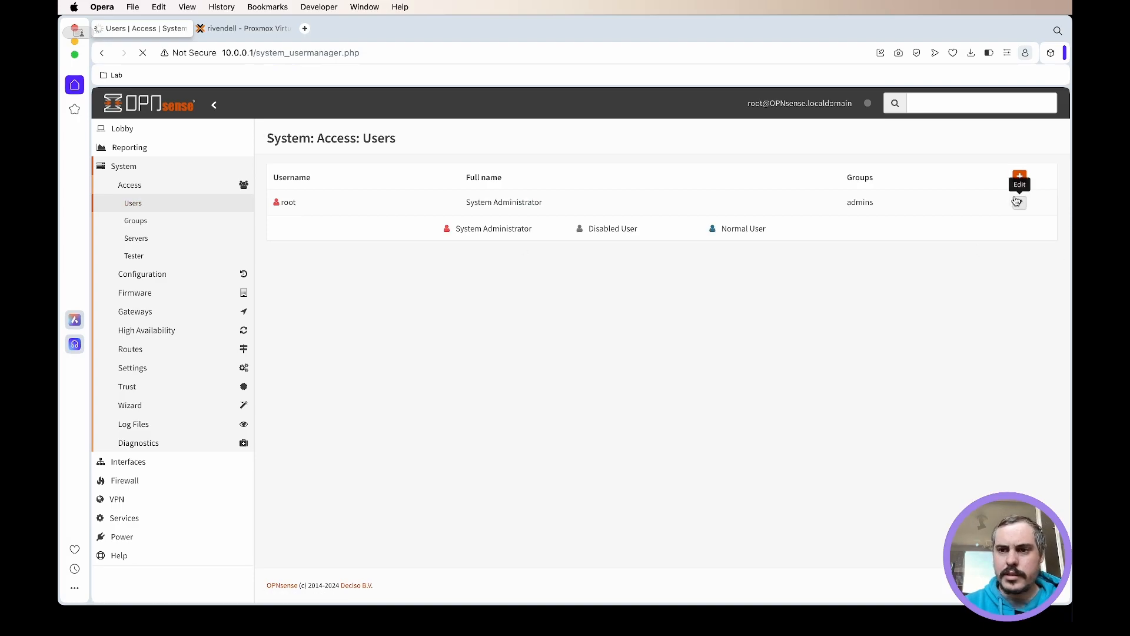
{"action": "scroll", "coordinate": [348, 297], "scroll_direction": "down", "scroll_amount": 15}
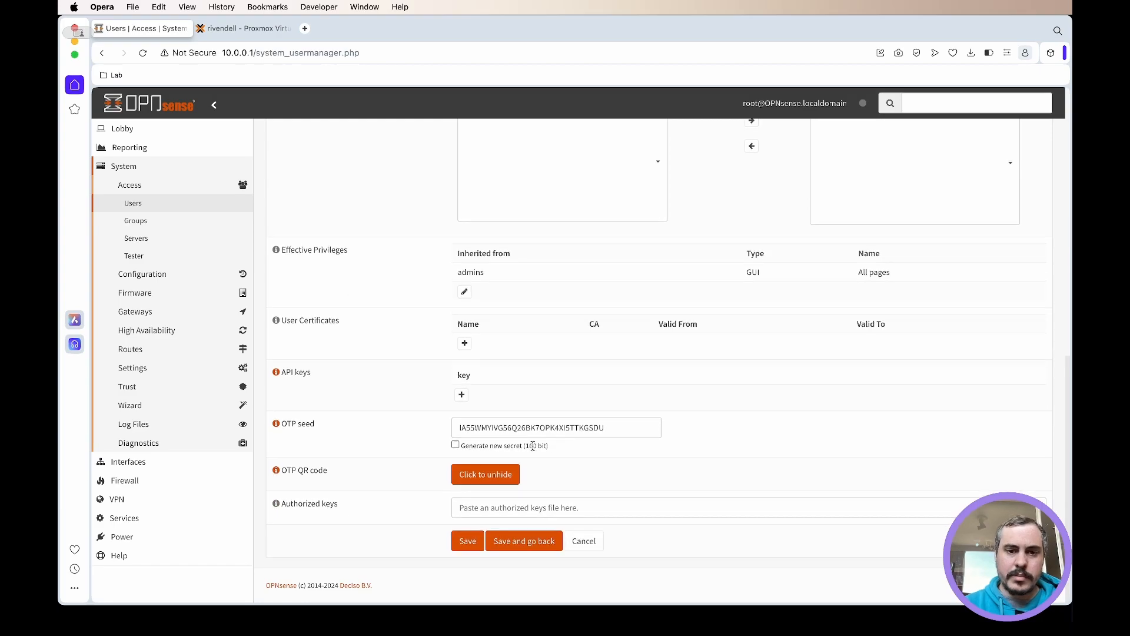
{"action": "left_click", "coordinate": [457, 446]}
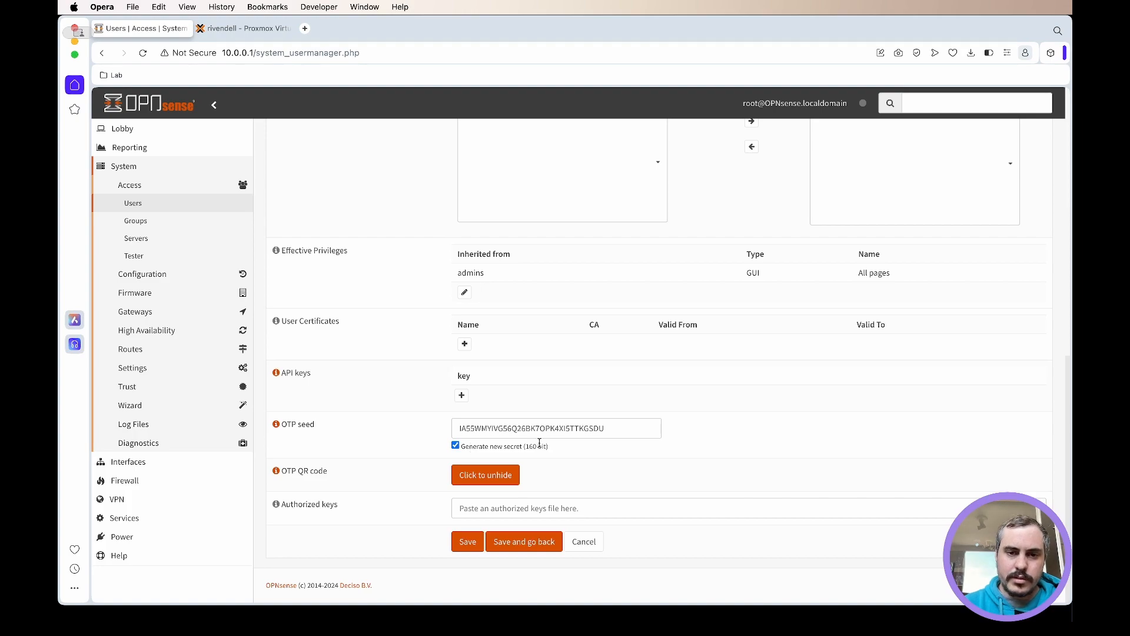
{"action": "left_click", "coordinate": [471, 544]}
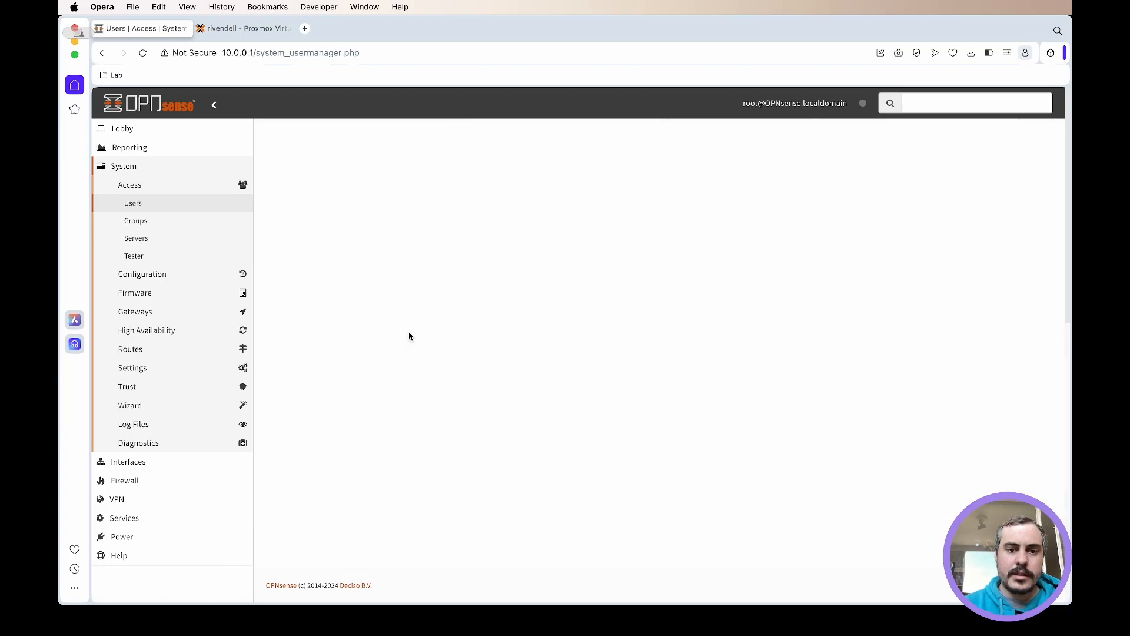
{"action": "left_click", "coordinate": [480, 477]}
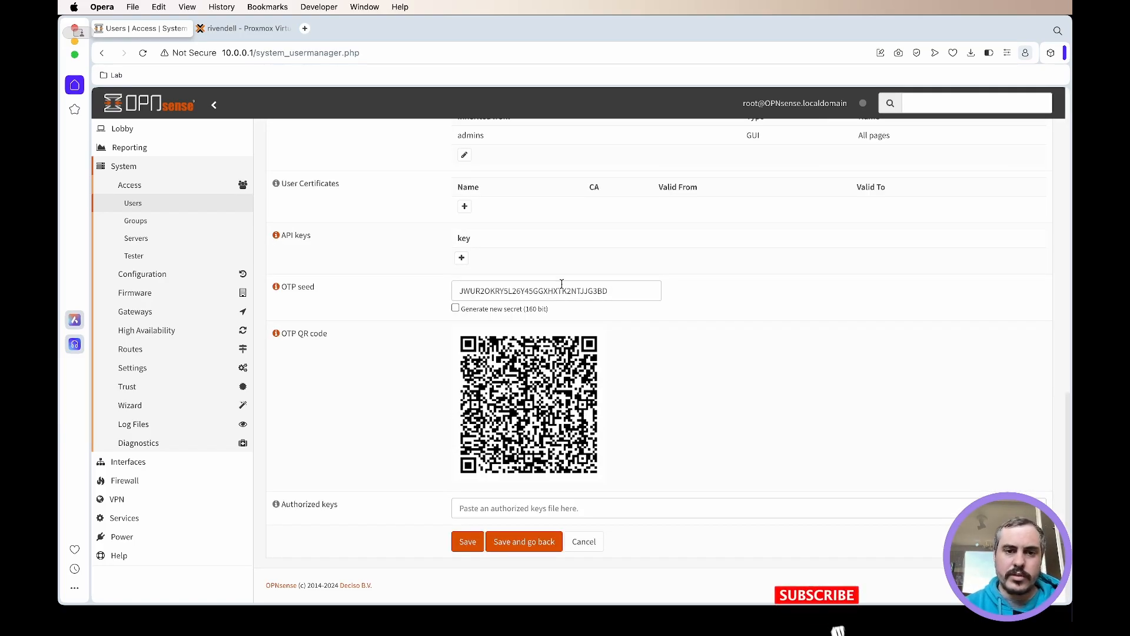